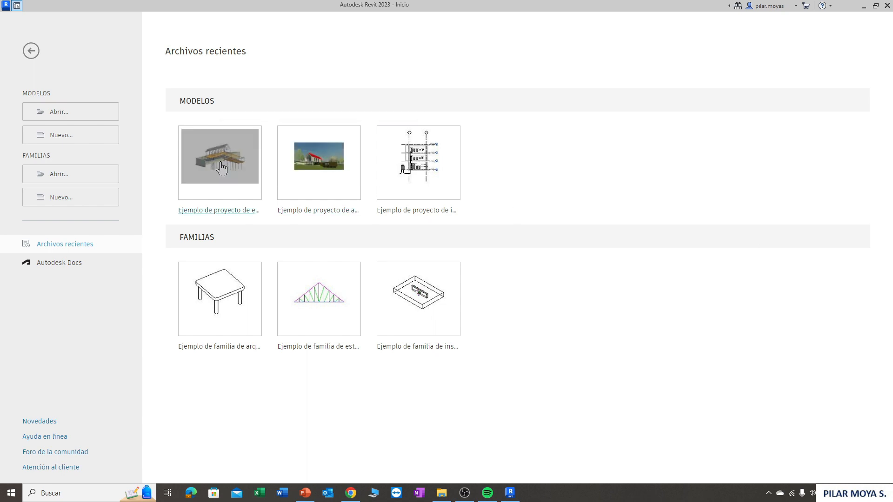
# Create a new model as a project, choosing its template from the list of template files.
pyautogui.click(75, 135)
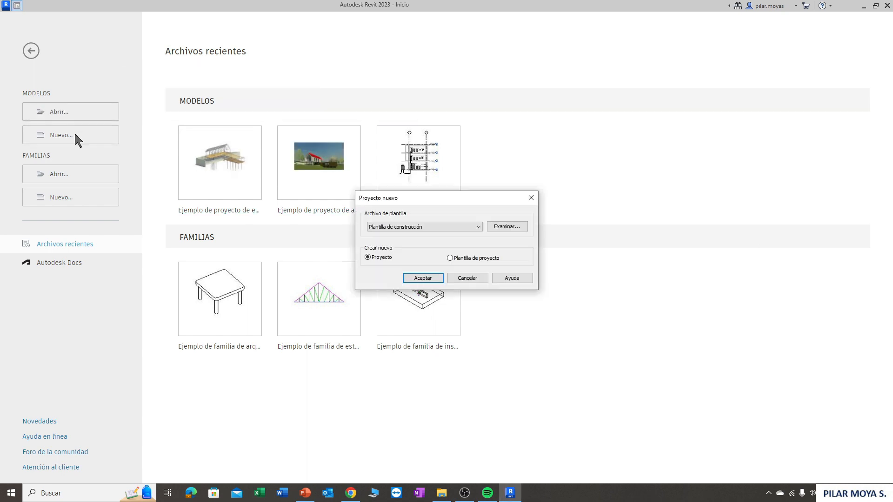
pyautogui.click(455, 228)
pyautogui.click(421, 248)
pyautogui.click(424, 279)
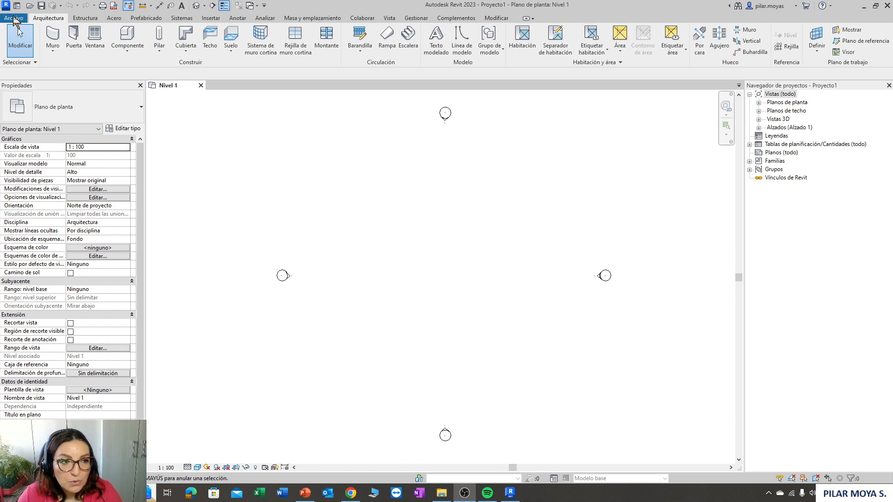
# Start saving the model as a project file in the 01_PROYECTO 1 folder inside REVIT.
pyautogui.click(13, 17)
pyautogui.moveTo(29, 133)
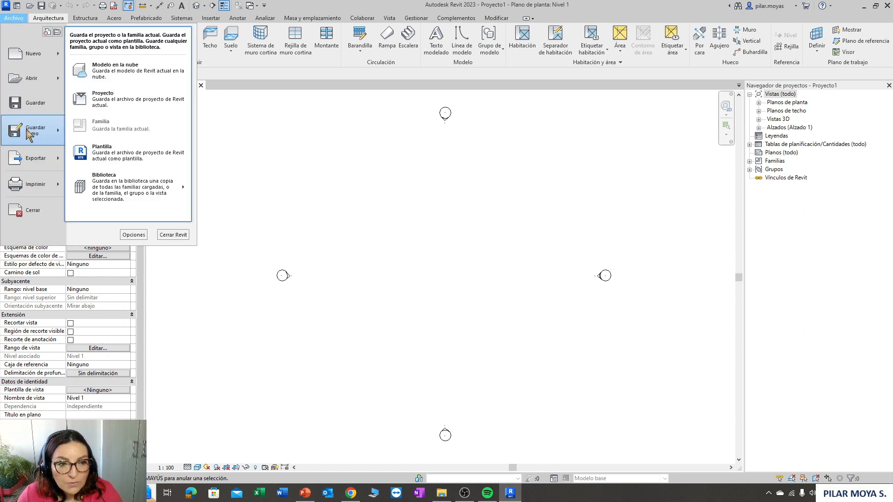
pyautogui.click(105, 98)
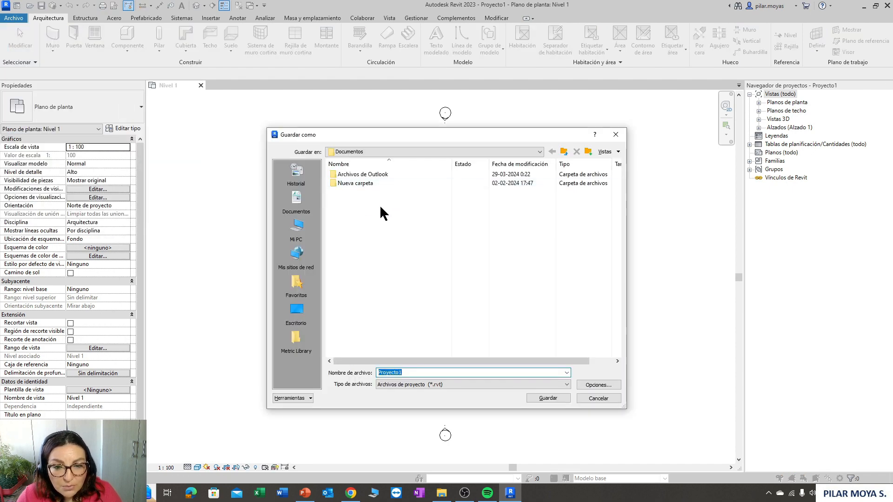
pyautogui.click(296, 227)
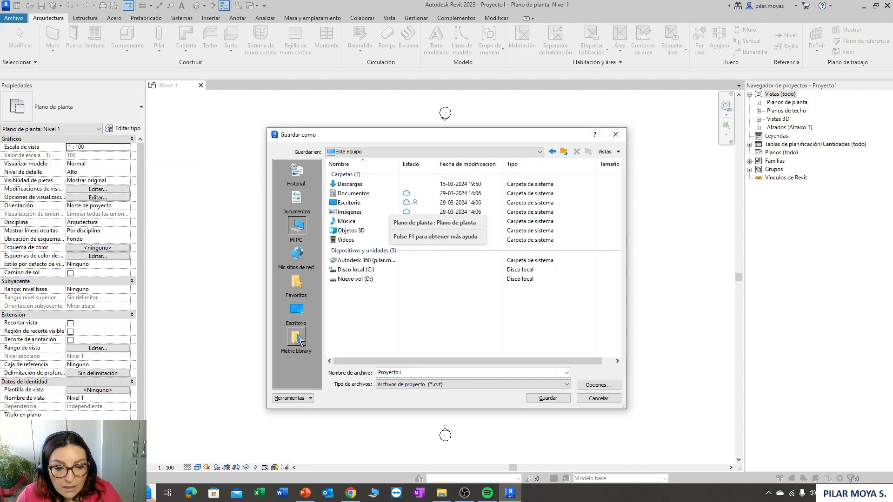
pyautogui.click(298, 311)
pyautogui.doubleClick(354, 262)
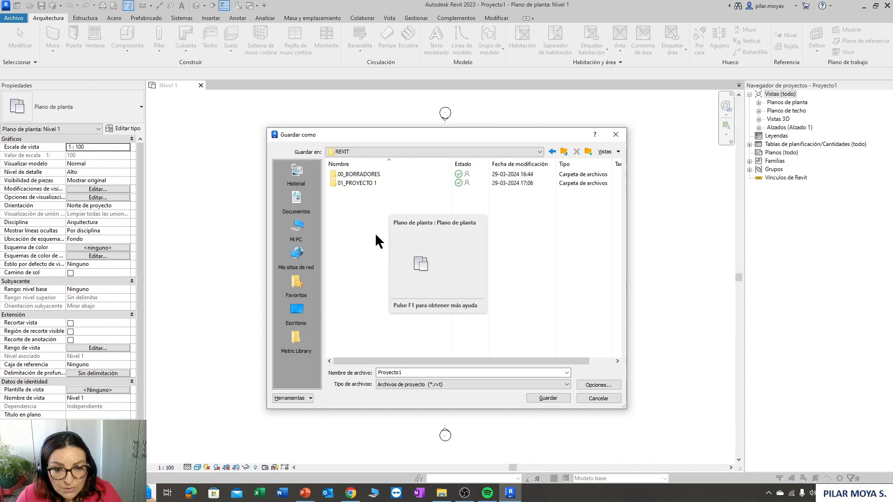
pyautogui.doubleClick(365, 184)
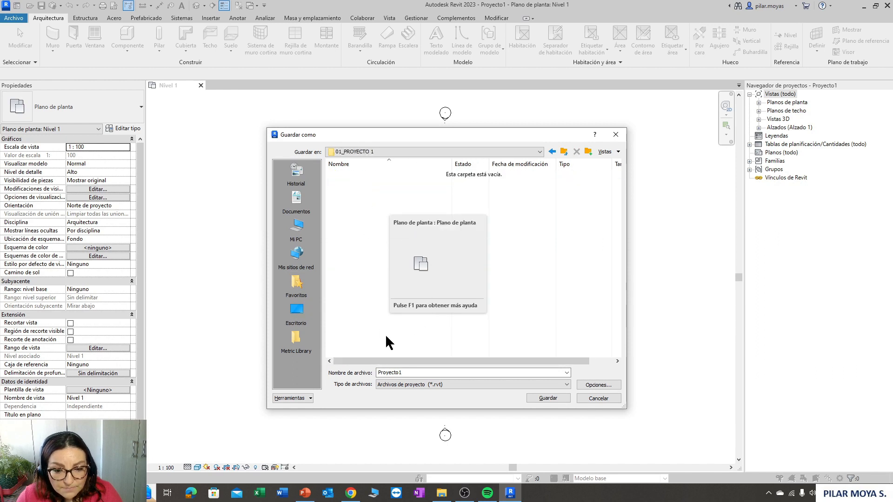
# Name the project file 01_CAFETERIA.
pyautogui.doubleClick(407, 372)
pyautogui.write('01')
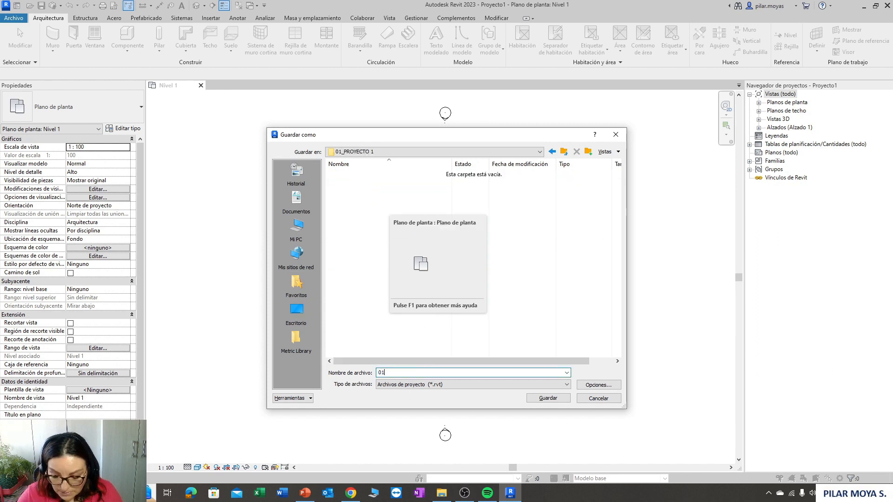
pyautogui.press('capslock')
pyautogui.write('_')
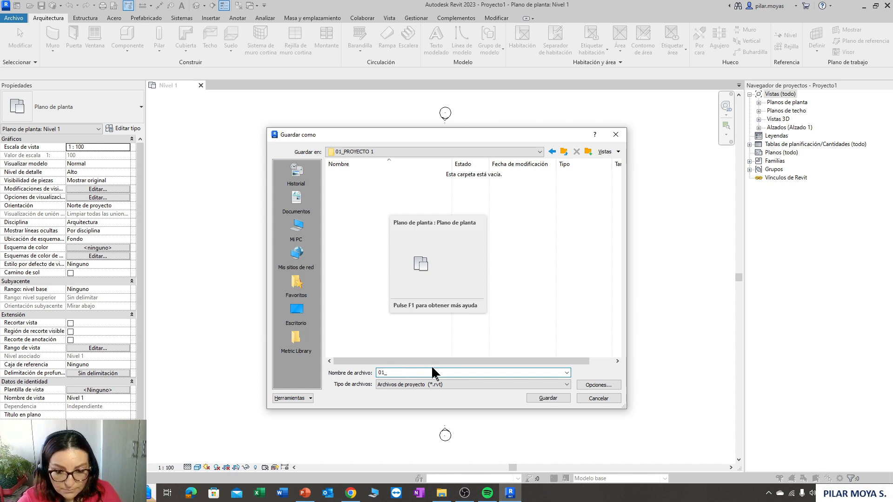
pyautogui.write('PCAFETERIA')
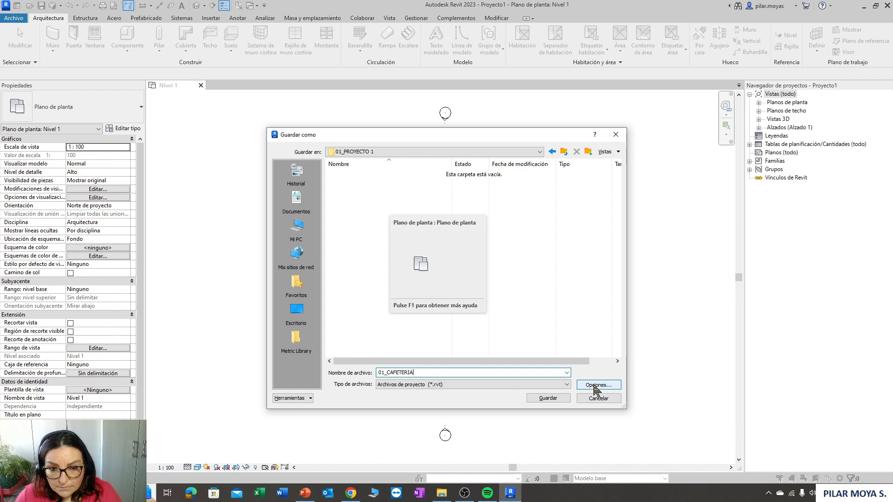
# Set the maximum number of backup copies to 5 and save the project.
pyautogui.click(594, 387)
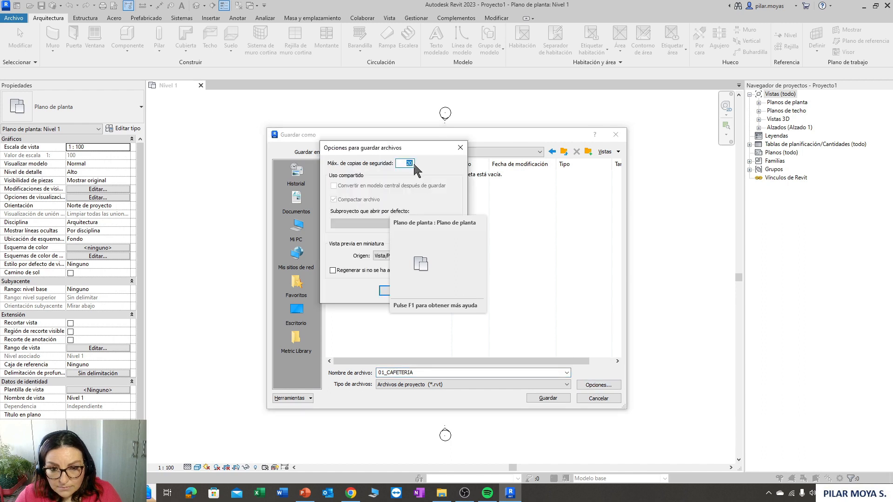
pyautogui.moveTo(417, 150); pyautogui.dragTo(606, 137)
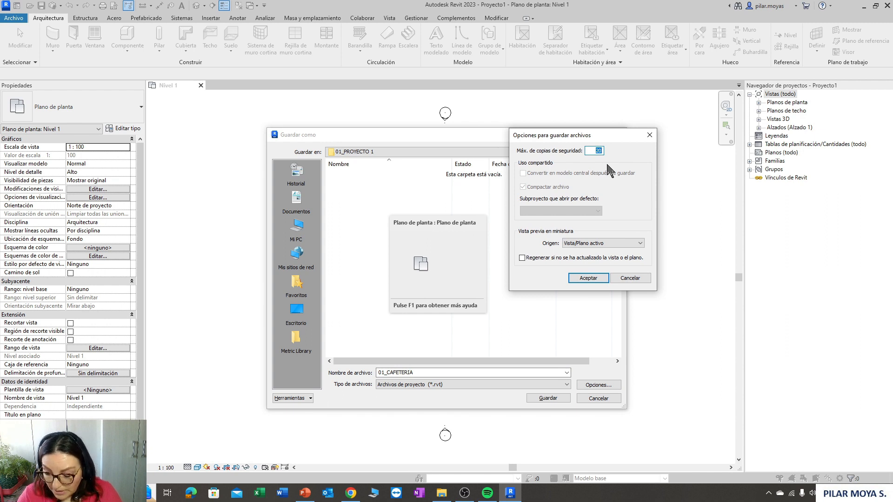
pyautogui.write('5')
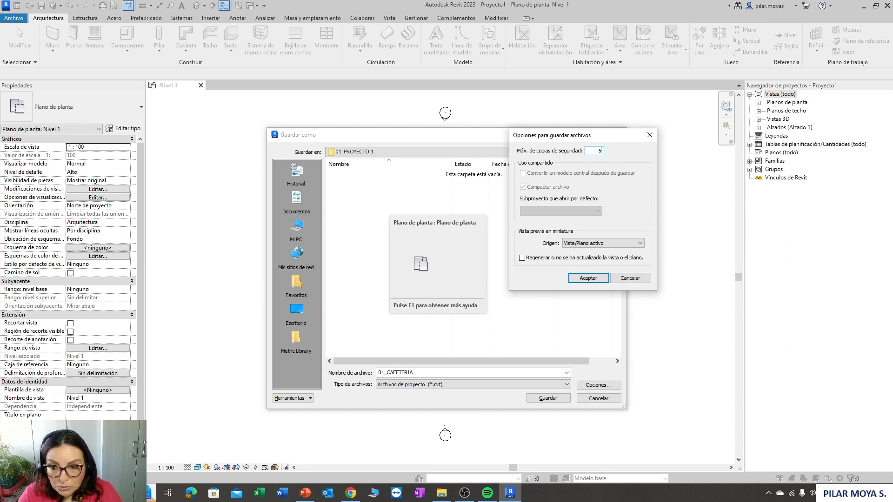
pyautogui.click(581, 277)
pyautogui.click(547, 399)
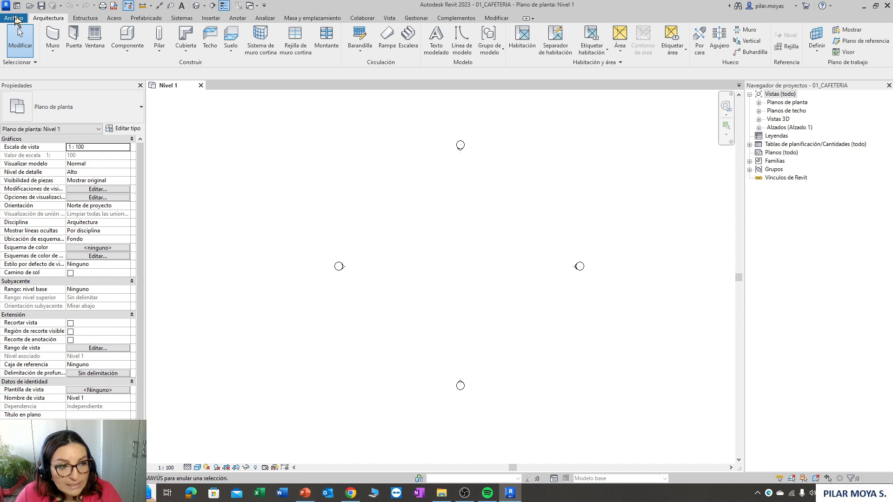
# Switch to File Explorer, open the CAFETERIA drawing from the 00_BORRADORES folder in AutoCAD and dismiss the welcome window.
pyautogui.click(211, 18)
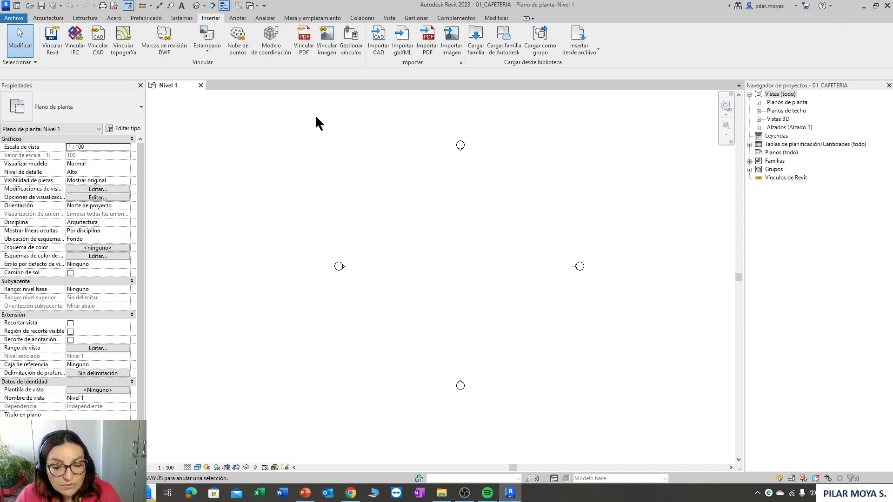
pyautogui.click(442, 492)
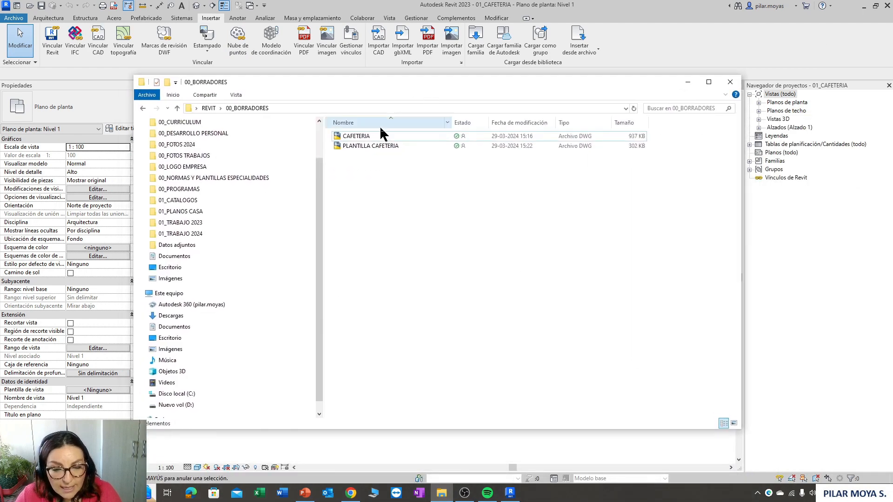
pyautogui.doubleClick(358, 136)
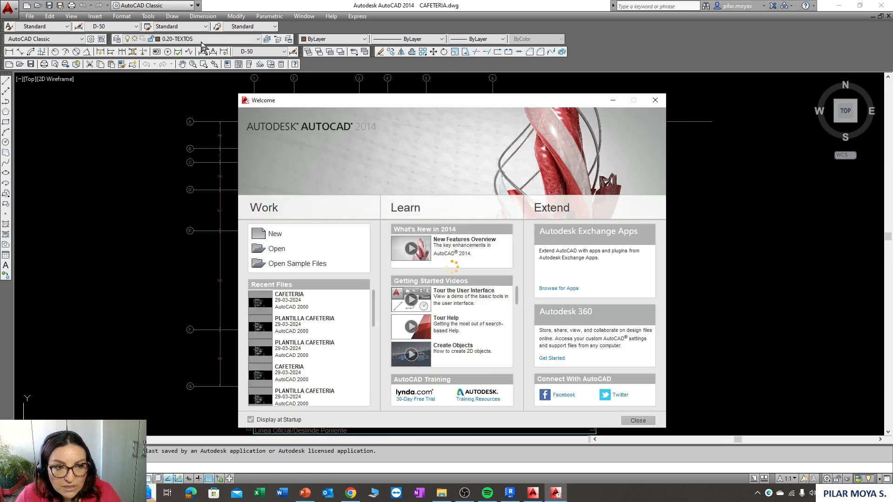
pyautogui.click(654, 100)
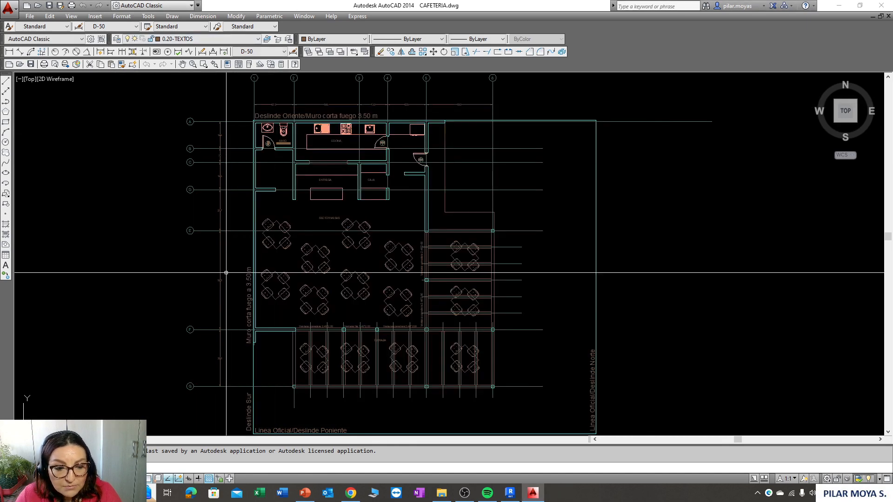
# Examine the sheet layout of the CAFETERIA drawing, including its frame and plan viewport.
pyautogui.click(80, 439)
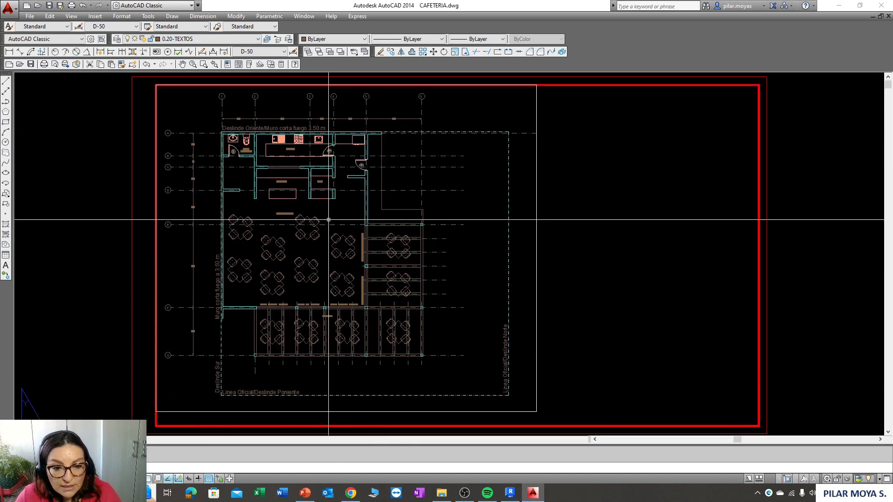
pyautogui.scroll(-3, 315, 231)
pyautogui.moveTo(429, 273); pyautogui.dragTo(448, 275, button='middle')
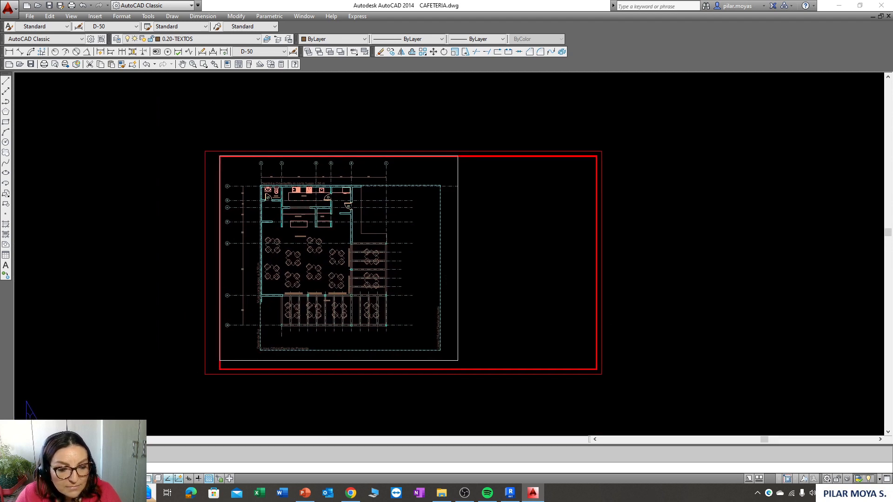
pyautogui.moveTo(448, 274); pyautogui.dragTo(461, 258, button='middle')
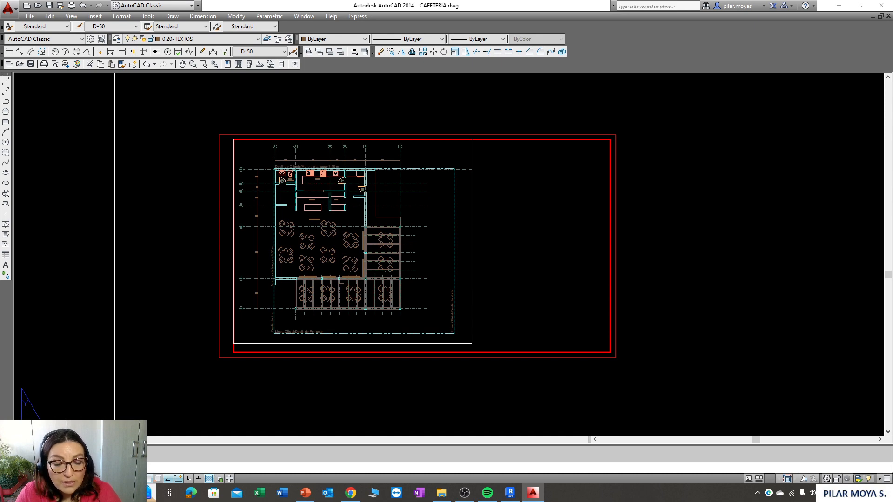
# Return to model space and examine the café floor plan, its axes, walls and furniture, and the list of layers.
pyautogui.click(55, 440)
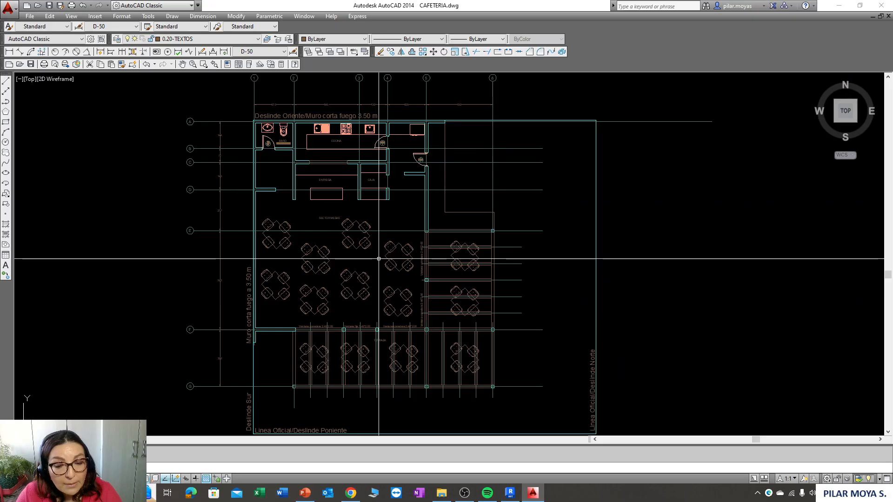
pyautogui.moveTo(383, 259); pyautogui.dragTo(409, 248, button='middle')
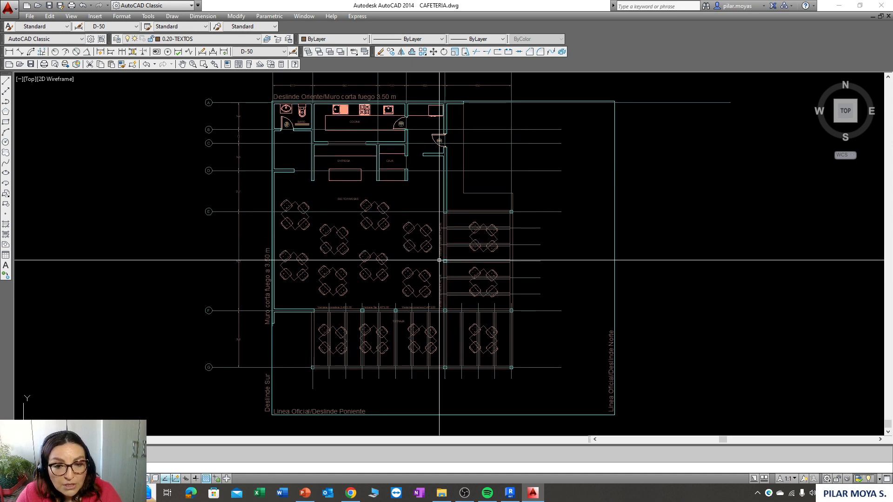
pyautogui.scroll(5, 229, 274)
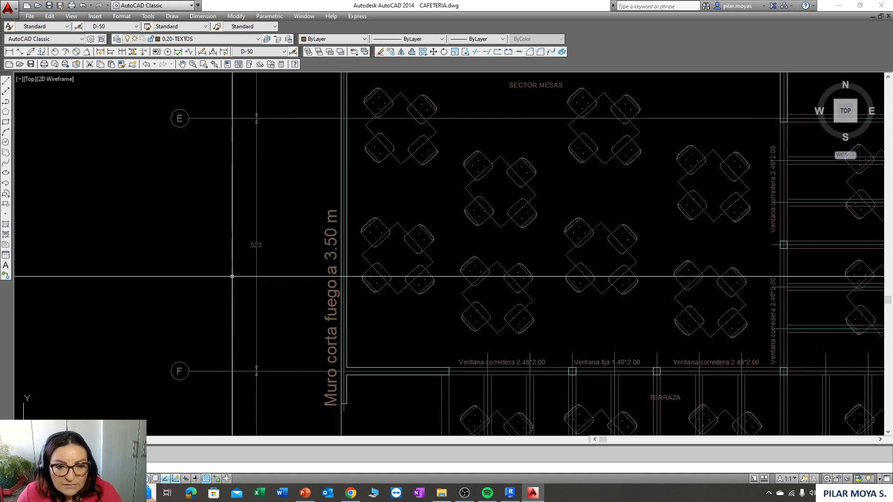
pyautogui.scroll(-4, 266, 242)
pyautogui.moveTo(451, 267); pyautogui.dragTo(384, 287, button='middle')
pyautogui.scroll(-5, 339, 269)
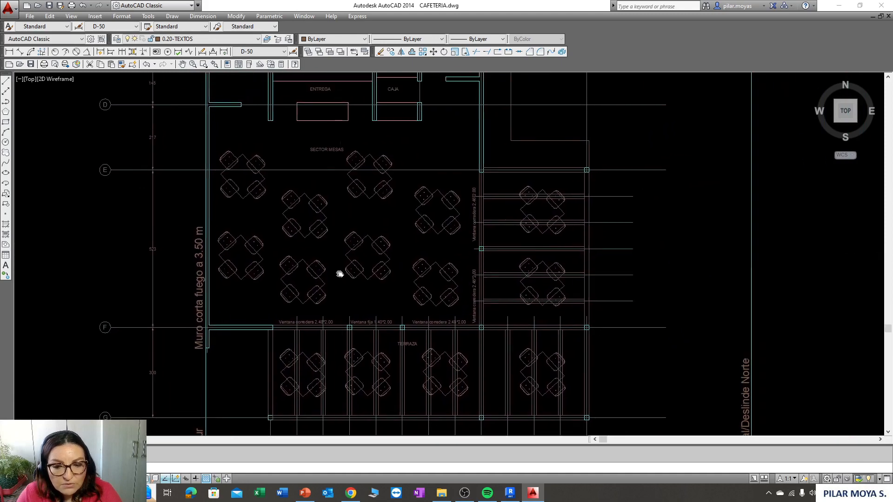
pyautogui.scroll(3, 425, 245)
pyautogui.moveTo(392, 195); pyautogui.dragTo(409, 166, button='middle')
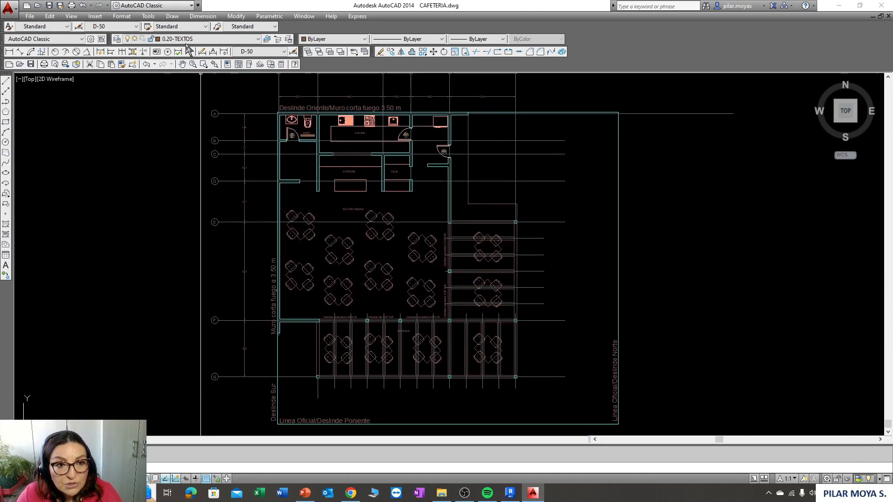
pyautogui.click(200, 39)
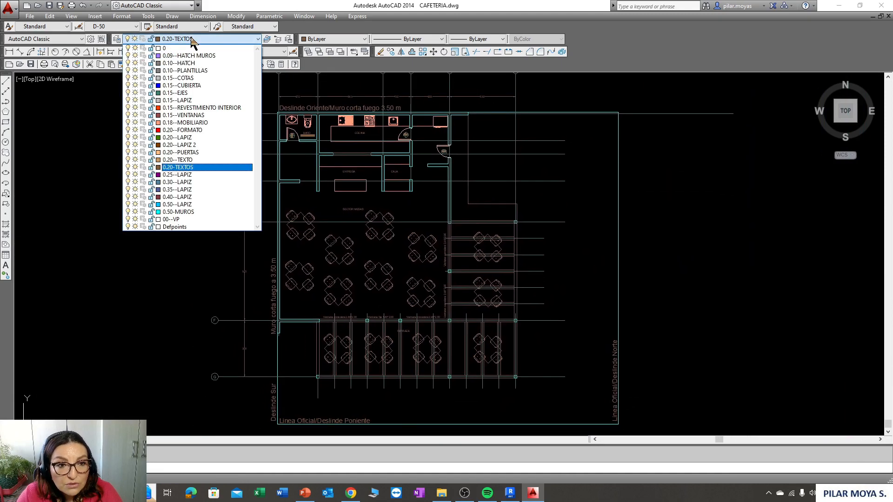
pyautogui.click(395, 199)
# Add a linear dimension for the wall thickness at the free end of the wall on axis F, beside the sliding window.
pyautogui.scroll(5, 315, 333)
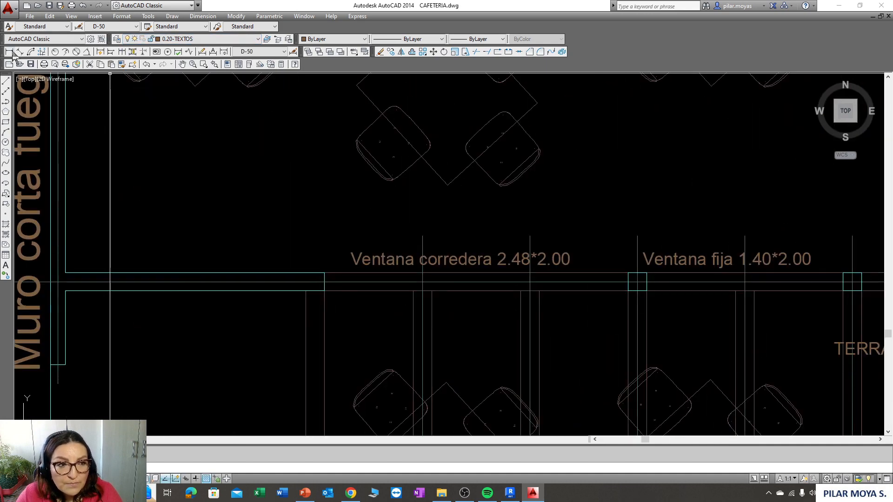
pyautogui.click(12, 53)
pyautogui.scroll(4, 323, 293)
pyautogui.click(326, 287)
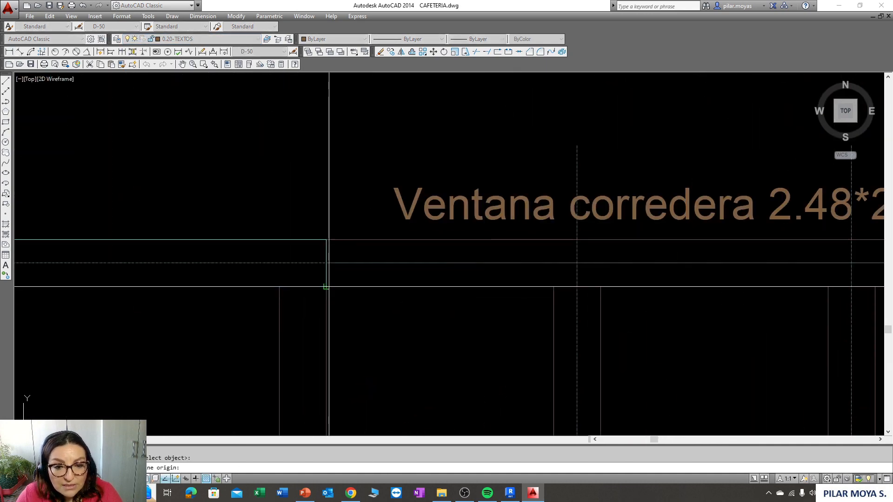
pyautogui.click(327, 238)
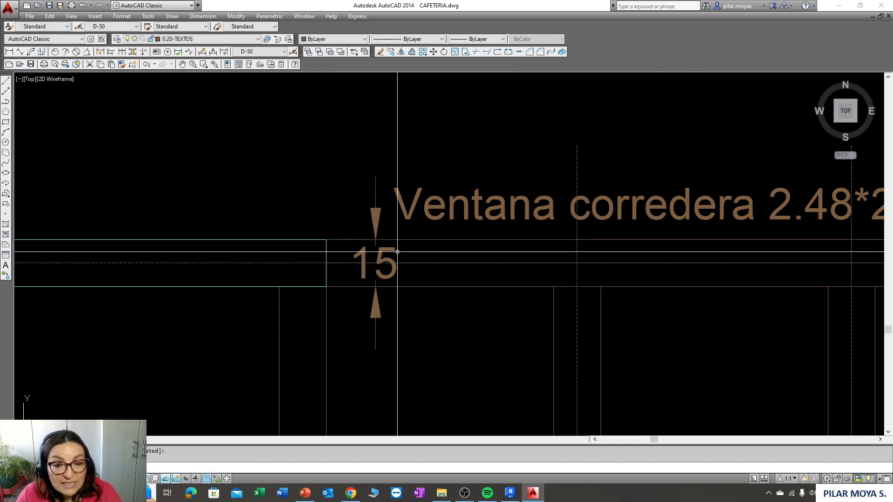
pyautogui.scroll(-5, 398, 252)
pyautogui.scroll(-3, 391, 256)
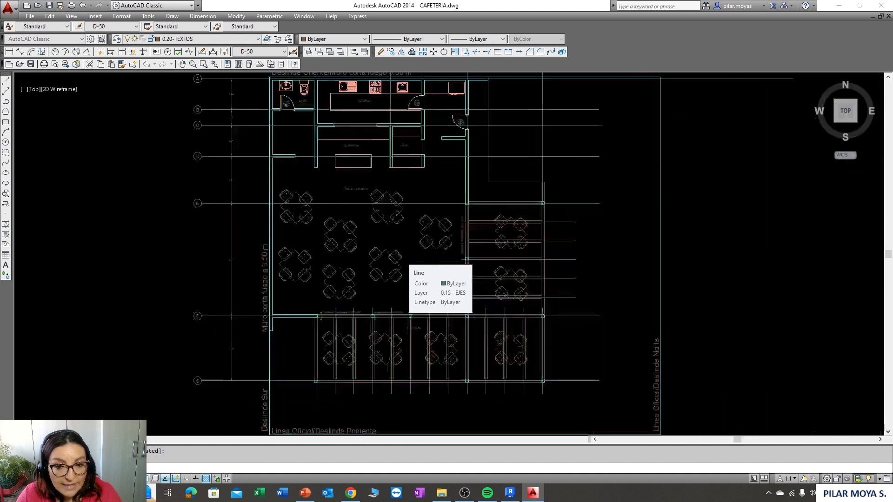
pyautogui.scroll(-3, 392, 259)
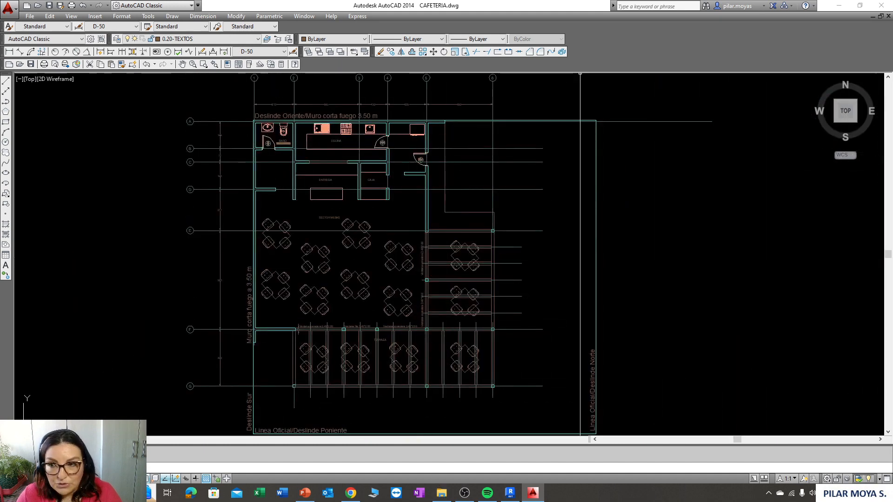
# Open the PLANTILLA CAFETERIA drawing from the 00_BORRADORES folder and display its sheet layout.
pyautogui.click(441, 494)
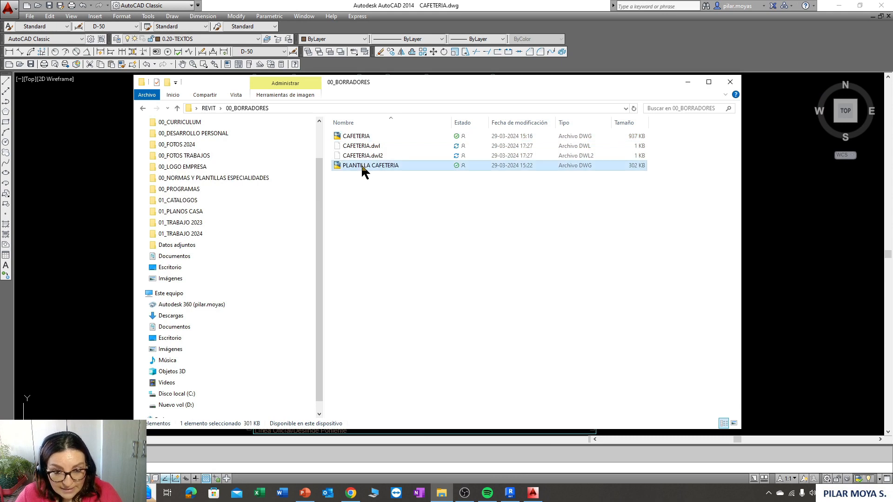
pyautogui.doubleClick(361, 165)
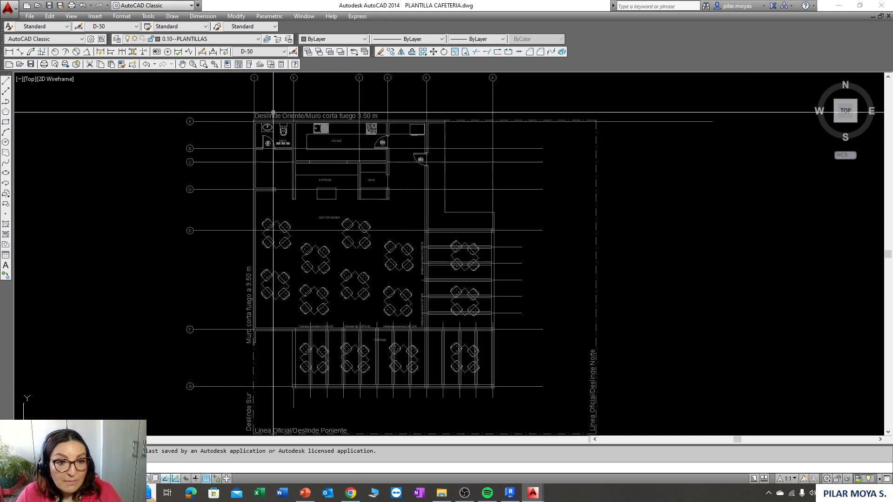
pyautogui.click(246, 95)
pyautogui.press('Escape')
pyautogui.click(78, 440)
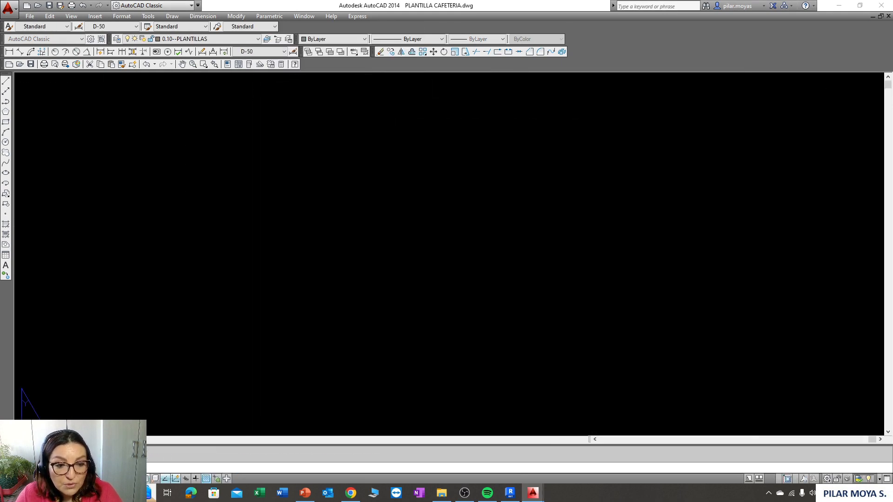
# Switch the PLANTILLA CAFETERIA drawing to model space and examine its floor plan and list of layers.
pyautogui.scroll(-5, 413, 271)
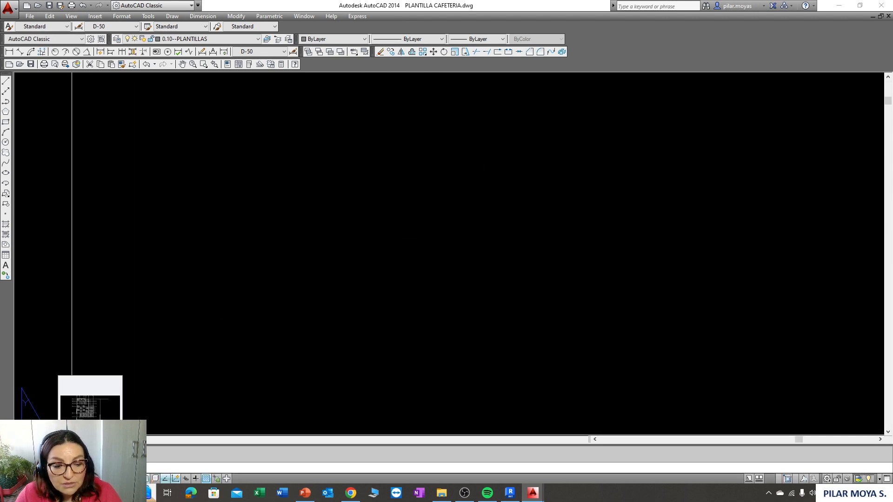
pyautogui.click(35, 440)
pyautogui.click(215, 39)
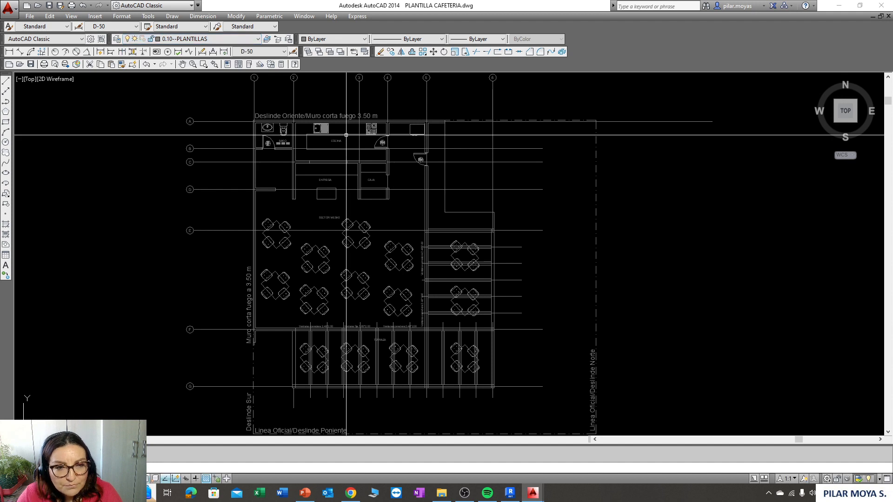
pyautogui.click(227, 40)
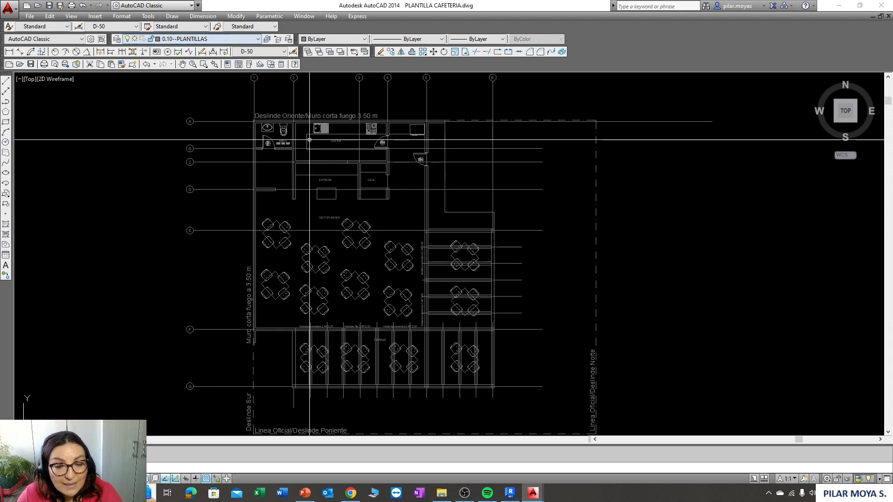
# Measure the thickness of the wall on axis F, between the fire wall and the sliding window "Ventana corredera 2.48*2.00".
pyautogui.moveTo(354, 290); pyautogui.dragTo(396, 251, button='middle')
pyautogui.scroll(8, 321, 297)
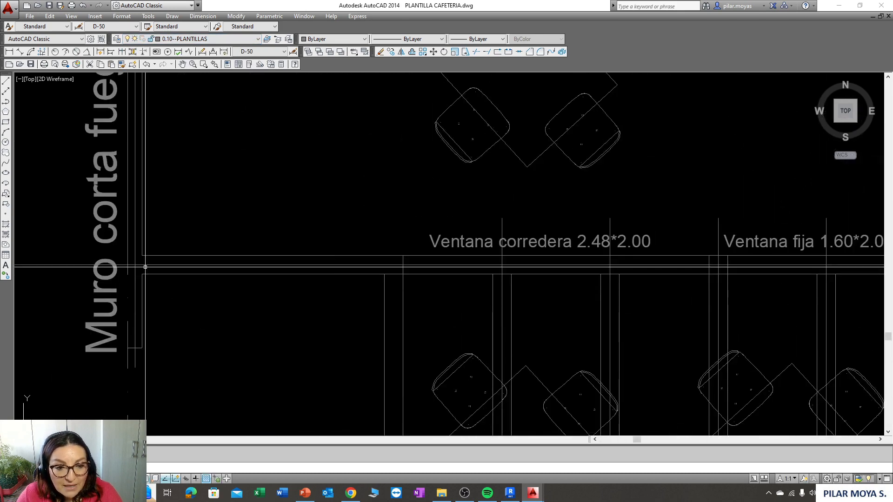
pyautogui.scroll(1, 190, 266)
pyautogui.scroll(2, 292, 250)
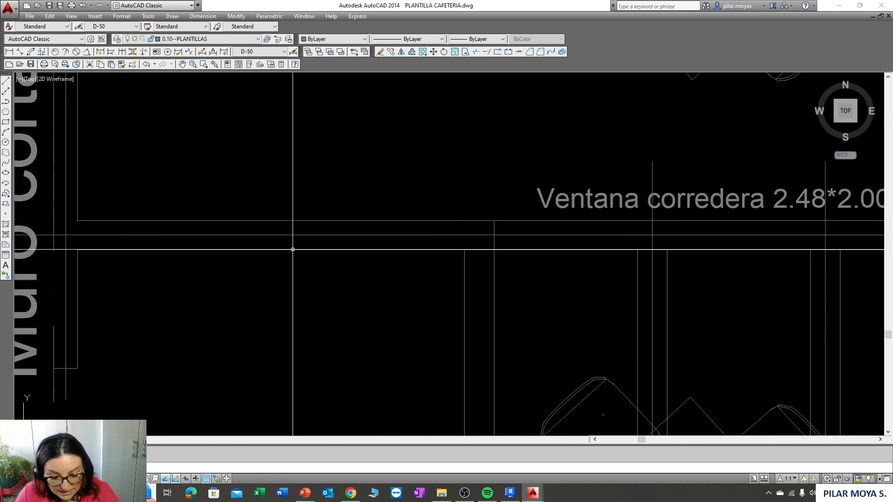
pyautogui.write('di')
pyautogui.press('Return')
pyautogui.click(308, 250)
pyautogui.click(308, 221)
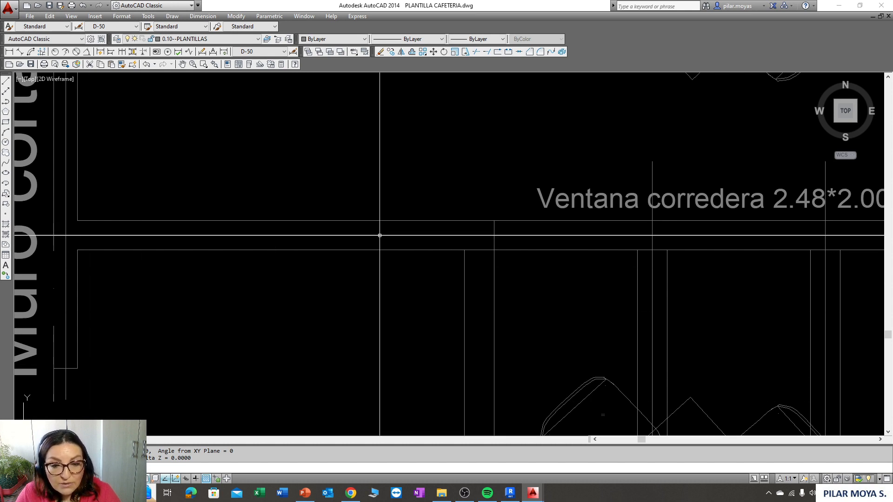
# Close the PLANTILLA CAFETERIA drawing without saving its changes.
pyautogui.moveTo(382, 227); pyautogui.dragTo(382, 229, button='middle')
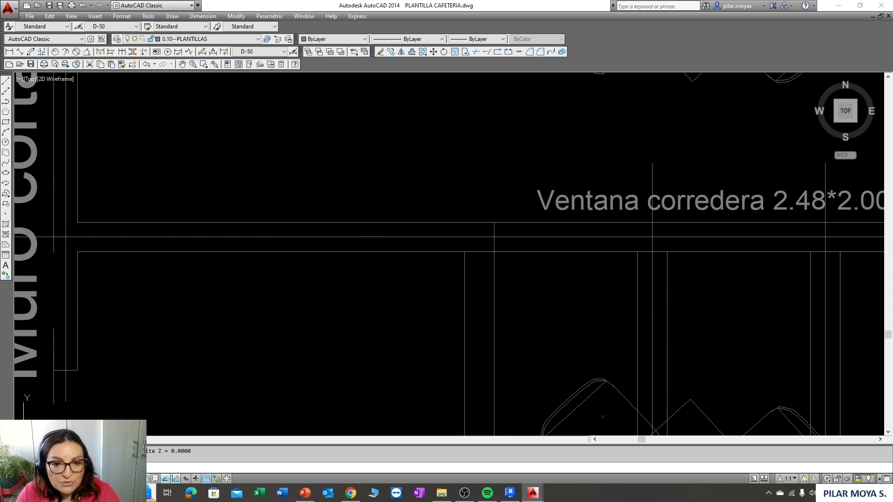
pyautogui.middleClick(382, 229)
pyautogui.middleClick(383, 228)
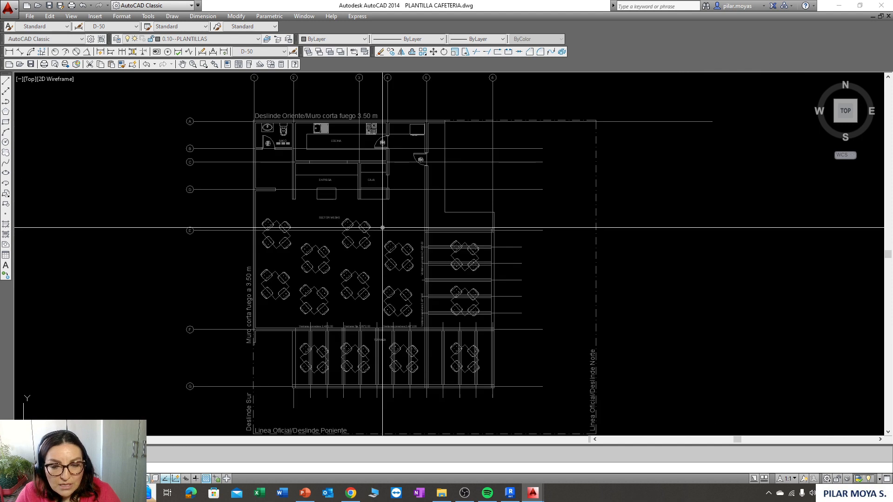
pyautogui.click(889, 17)
pyautogui.click(479, 266)
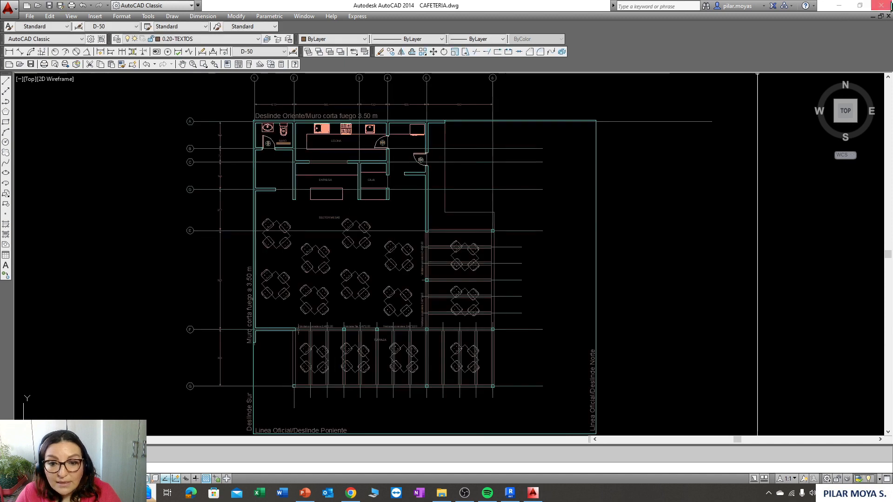
# Turn the 0.20-TEXTOS layer of the CAFETERIA drawing off and on again to check which plan elements it holds.
pyautogui.click(340, 106)
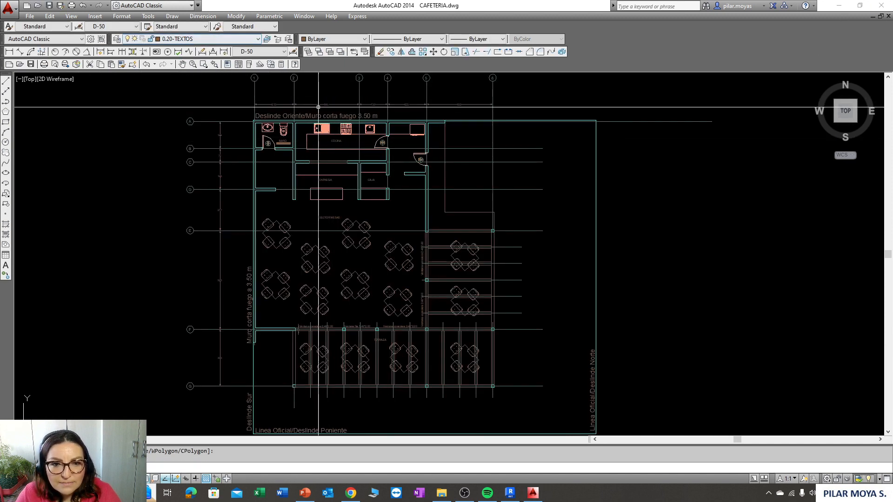
pyautogui.click(210, 38)
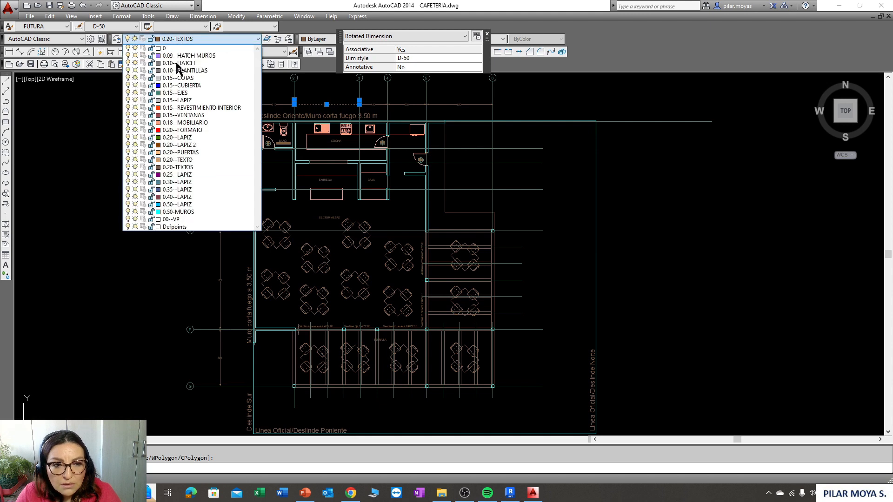
pyautogui.click(128, 167)
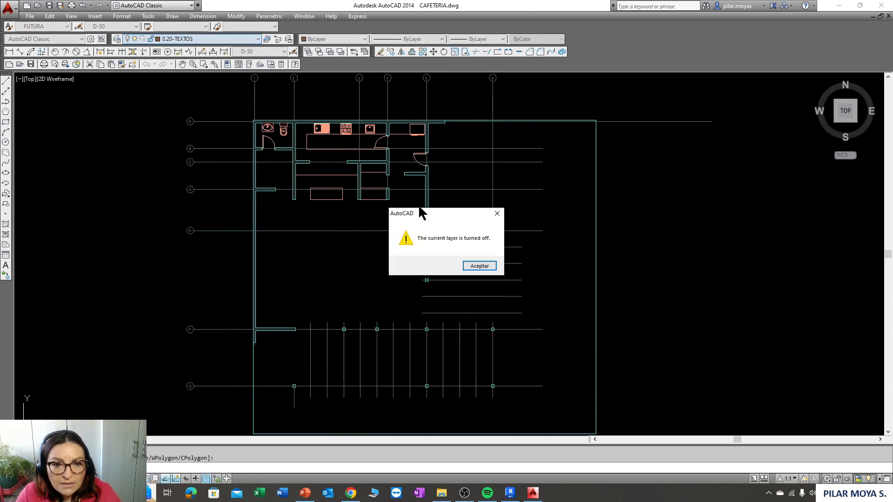
pyautogui.click(470, 266)
pyautogui.click(173, 39)
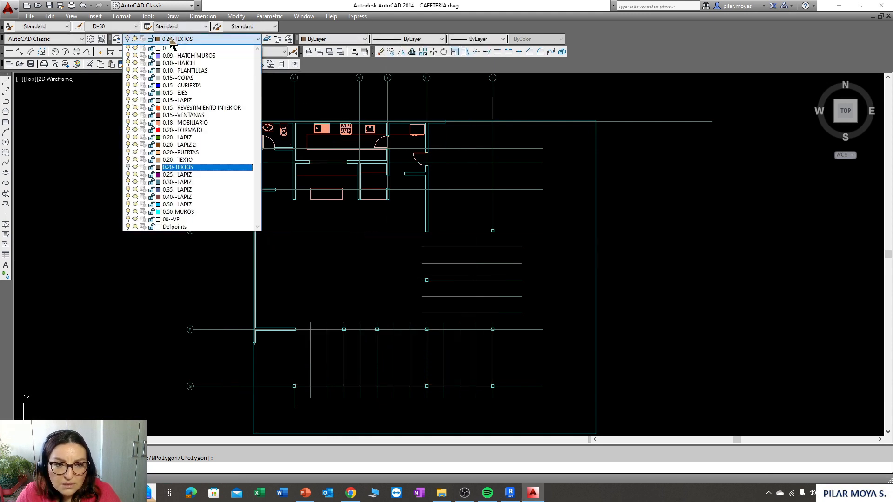
pyautogui.click(129, 167)
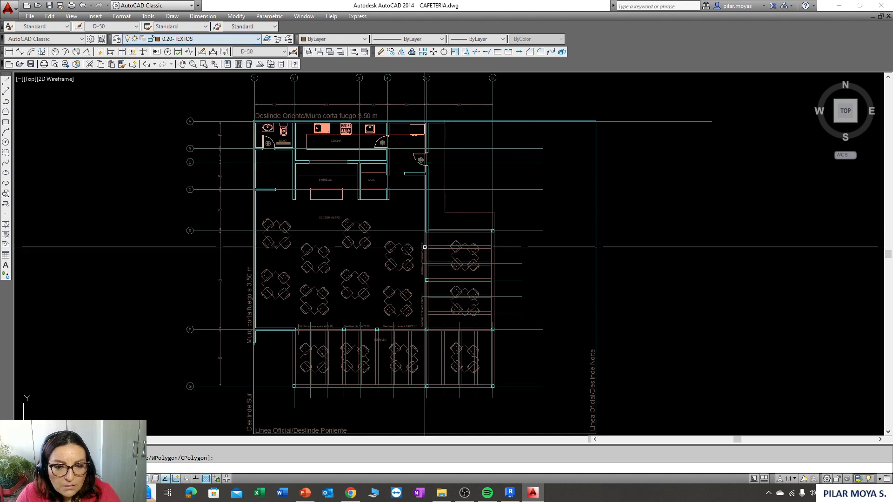
# Turn off the current layer 0.20-TEXTOS in the CAFETERIA drawing.
pyautogui.click(205, 39)
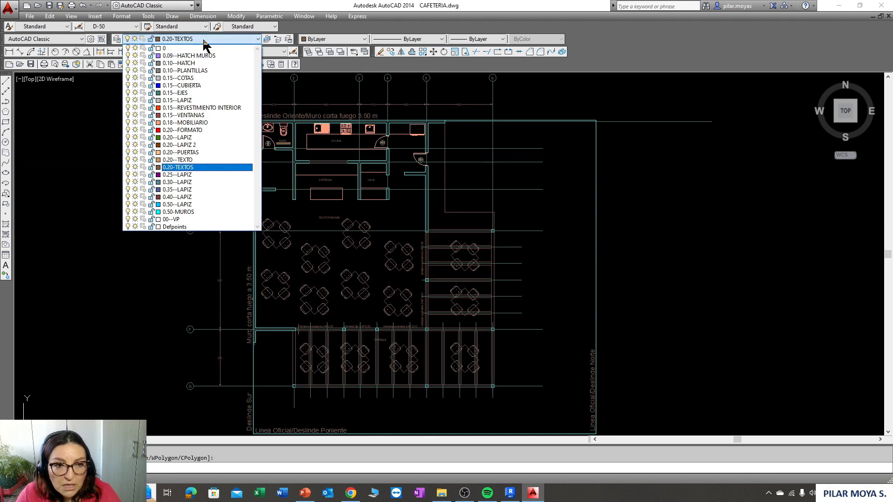
pyautogui.click(128, 167)
pyautogui.click(480, 266)
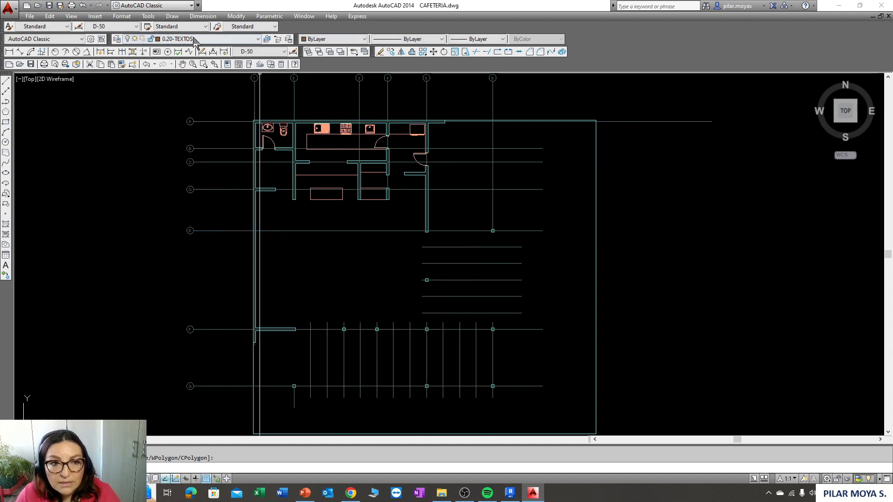
# Close the CAFETERIA drawing with its changes saved, and switch from AutoCAD back to the 01_CAFETERIA project in Revit.
pyautogui.click(889, 16)
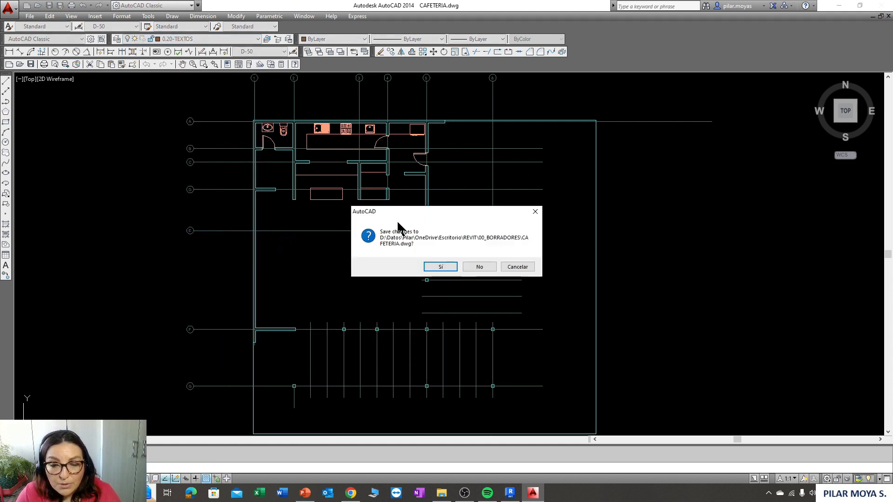
pyautogui.click(439, 267)
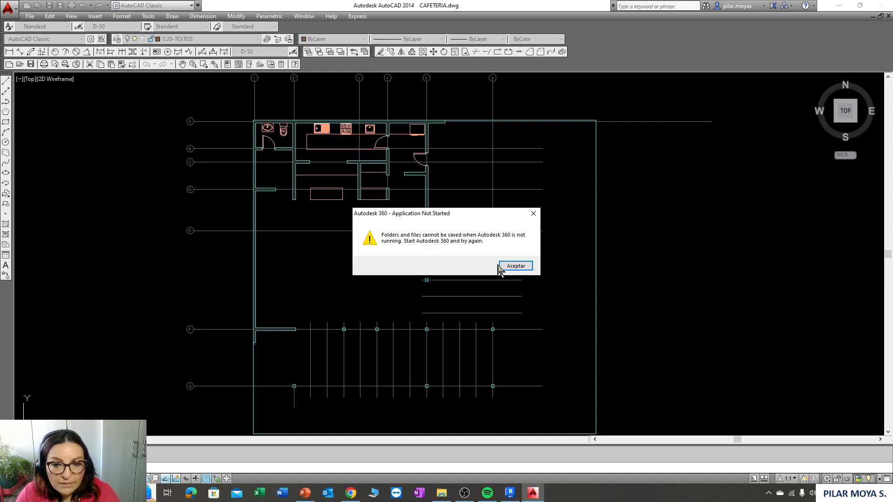
pyautogui.click(523, 268)
pyautogui.click(881, 5)
pyautogui.click(687, 90)
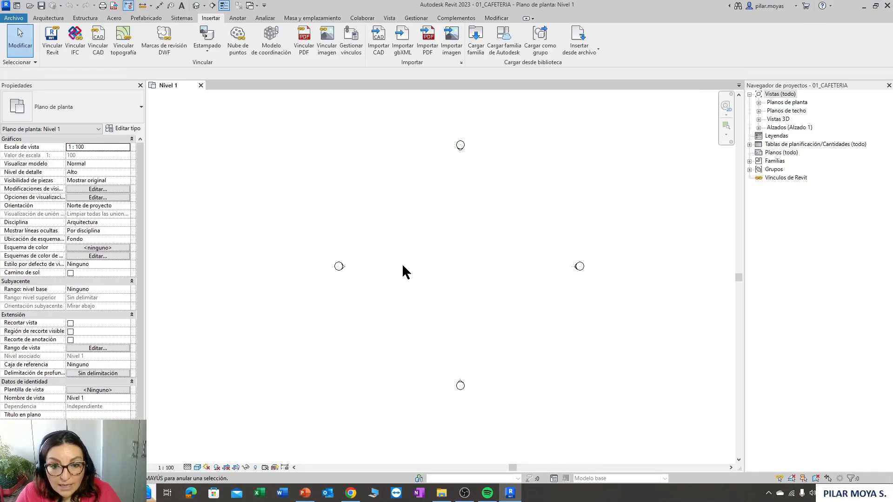
# Start a CAD import into the Nivel 1 plan and preview the CAFETERIA and PLANTILLA CAFETERIA drawings in 01_PROYECTO 1.
pyautogui.scroll(2, 498, 202)
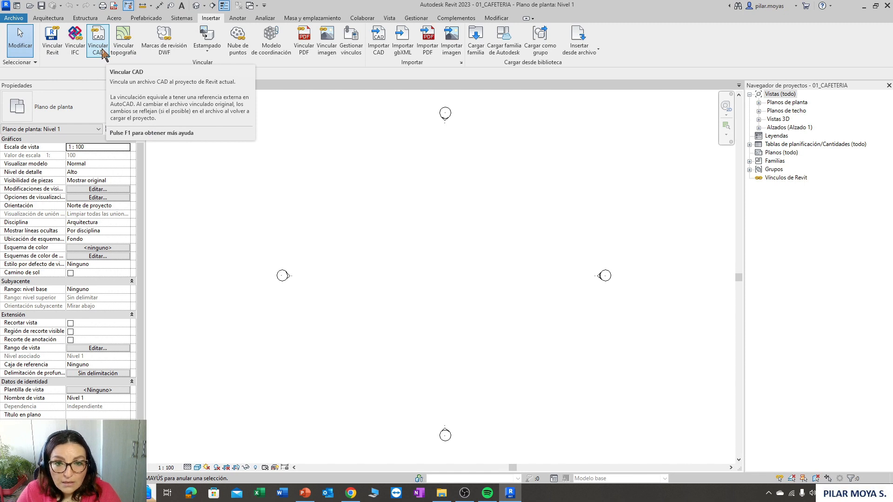
pyautogui.click(380, 48)
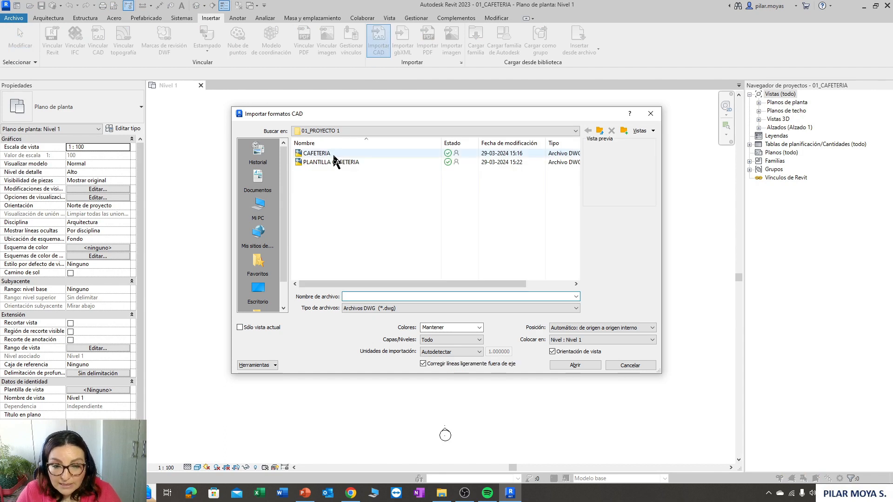
pyautogui.click(342, 130)
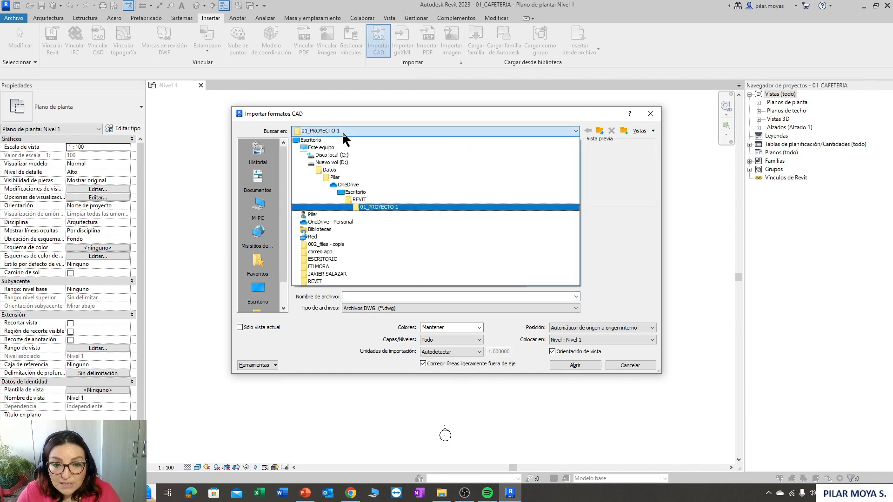
pyautogui.click(342, 130)
pyautogui.click(318, 154)
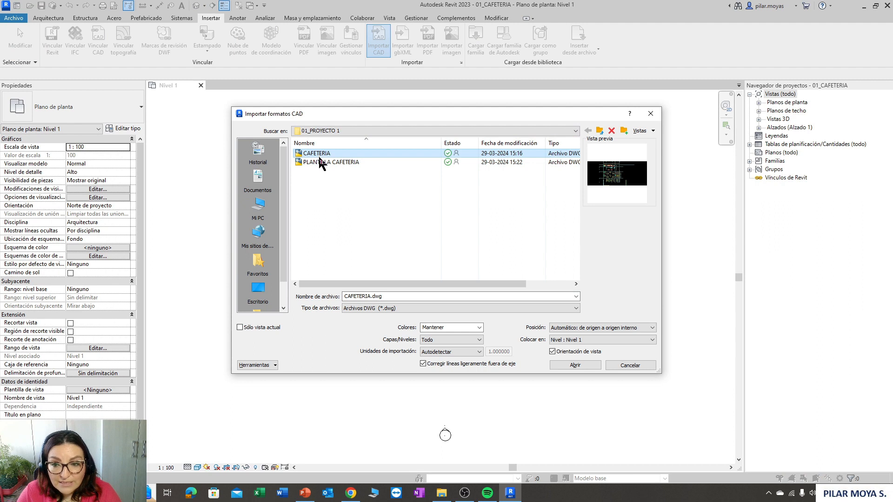
pyautogui.click(321, 163)
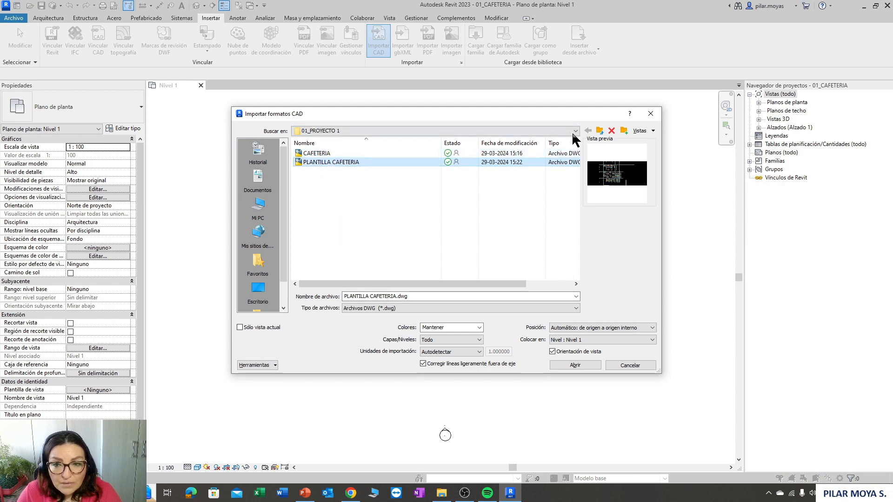
# Change the import folder to 00_BORRADORES, compare its two drawings, and select CAFETERIA.dwg as the file to import.
pyautogui.click(589, 132)
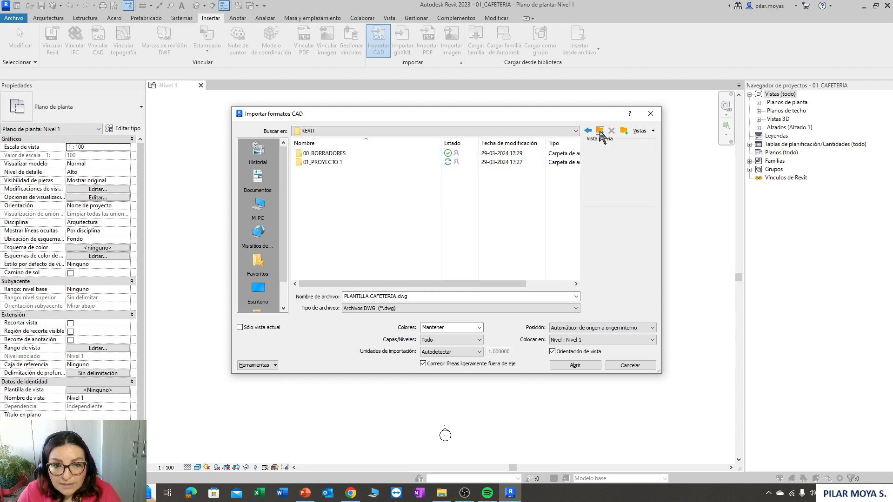
pyautogui.click(329, 158)
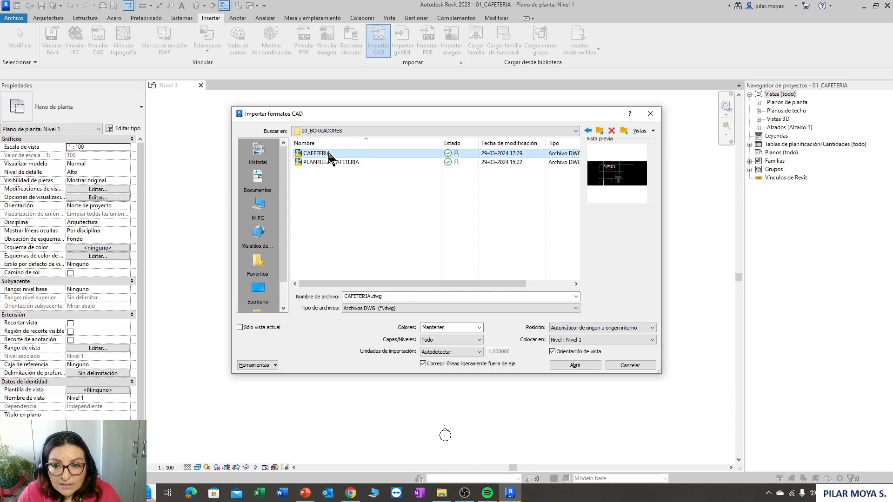
pyautogui.click(330, 162)
pyautogui.click(330, 155)
pyautogui.click(443, 493)
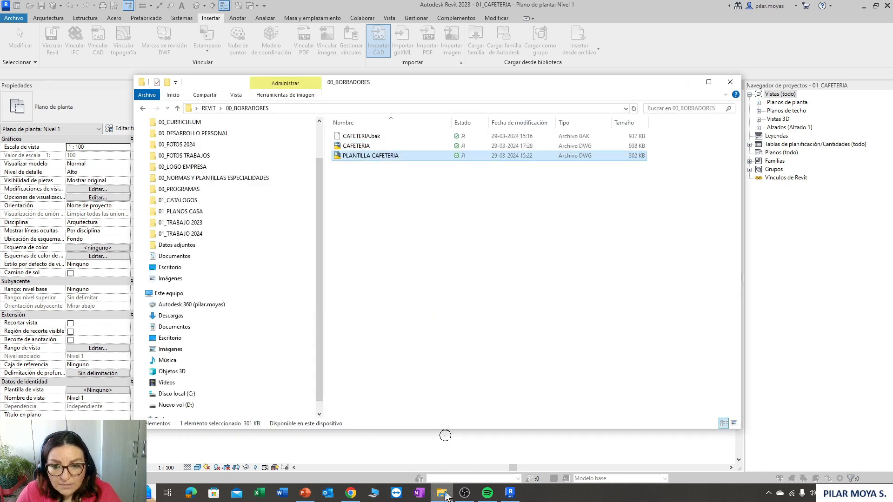
pyautogui.click(443, 493)
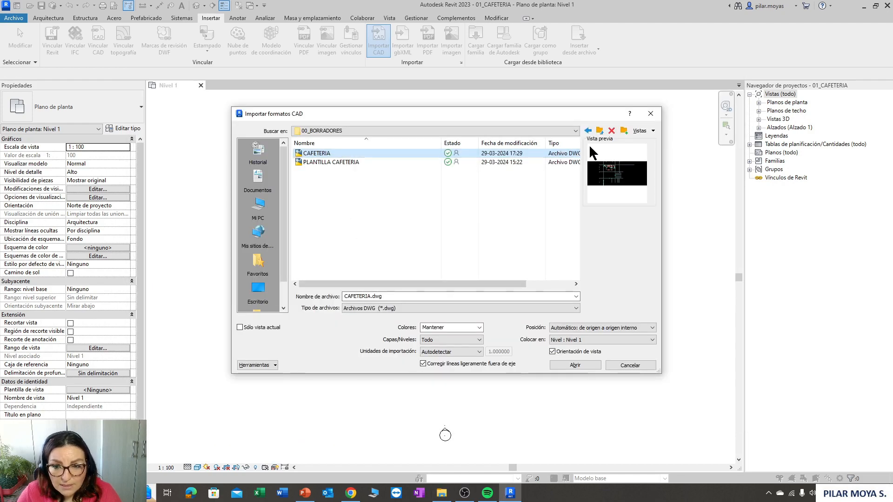
pyautogui.click(320, 163)
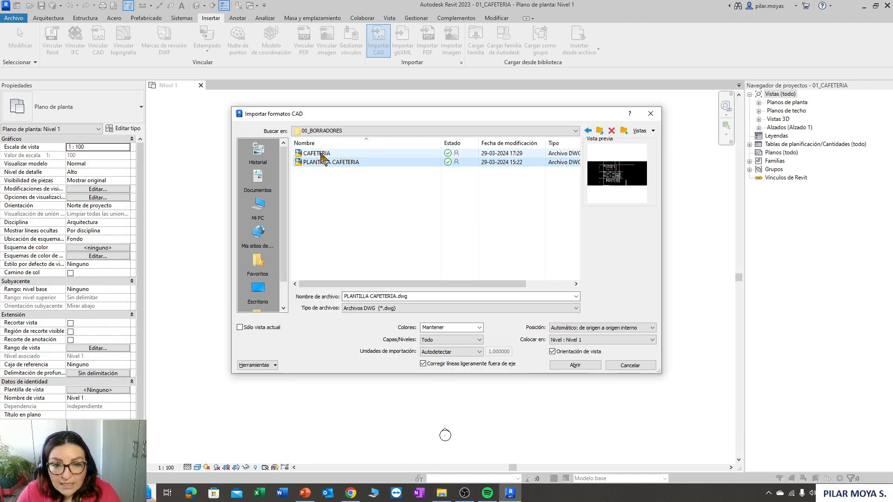
pyautogui.click(322, 155)
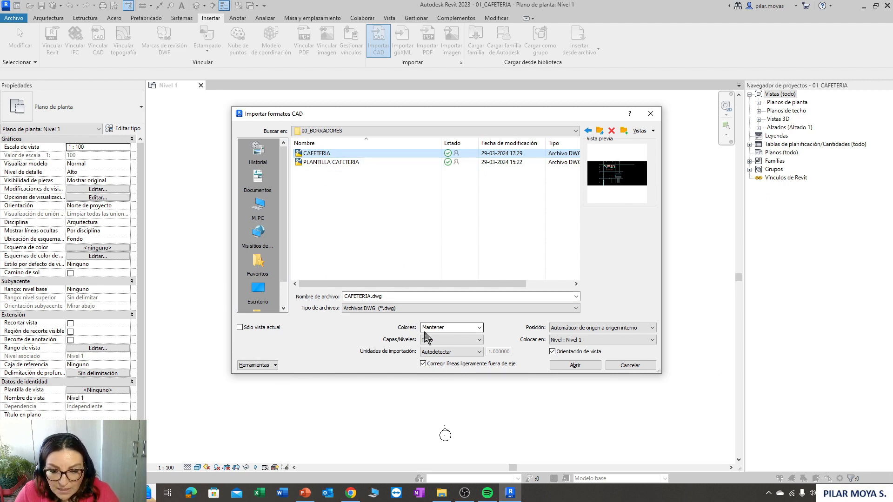
# Set the CAD import colours to Blanco y negro and the imported layers to Visibles.
pyautogui.click(479, 329)
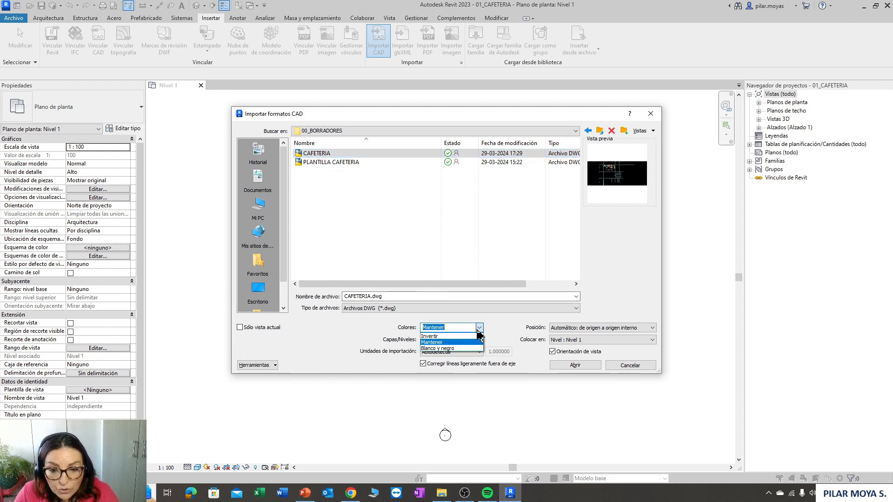
pyautogui.click(450, 349)
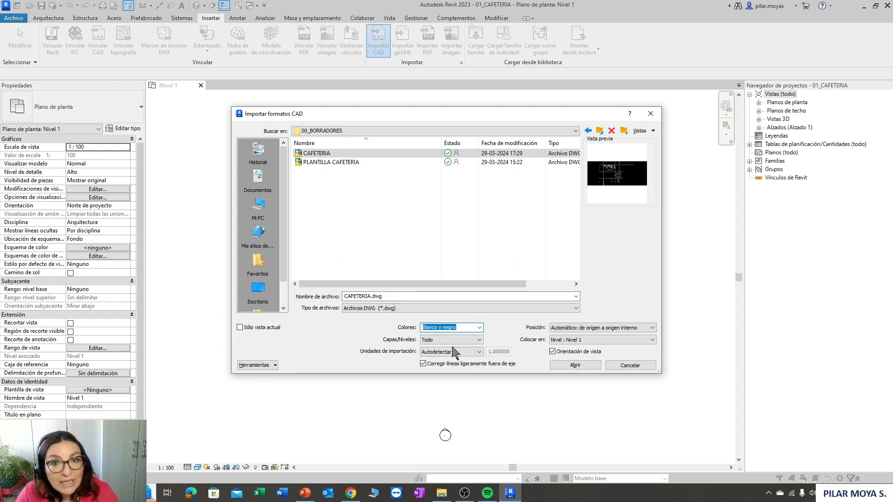
pyautogui.click(480, 328)
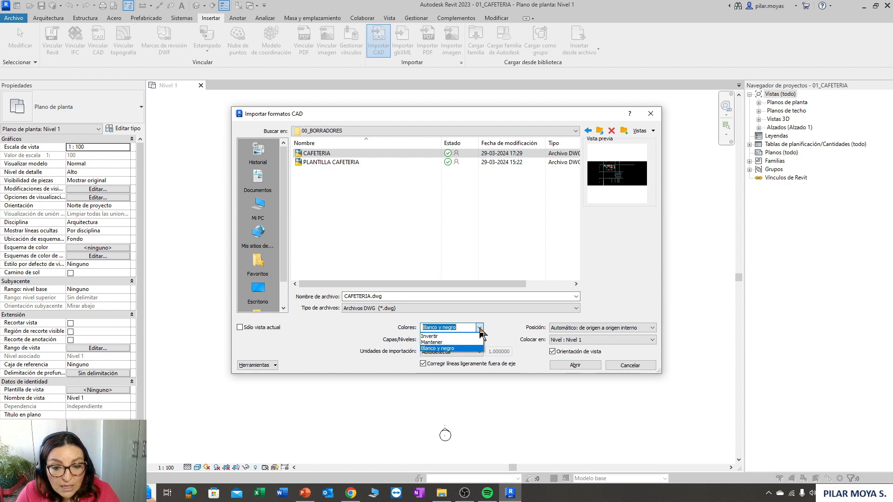
pyautogui.click(448, 349)
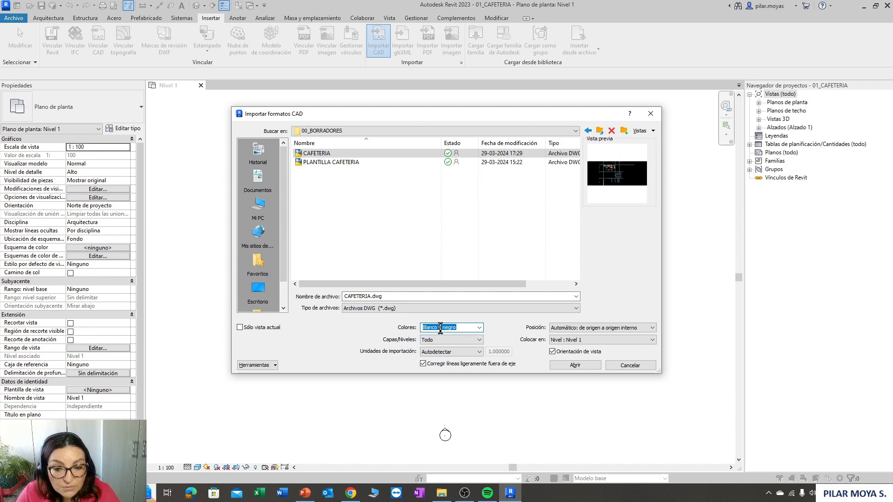
pyautogui.click(479, 328)
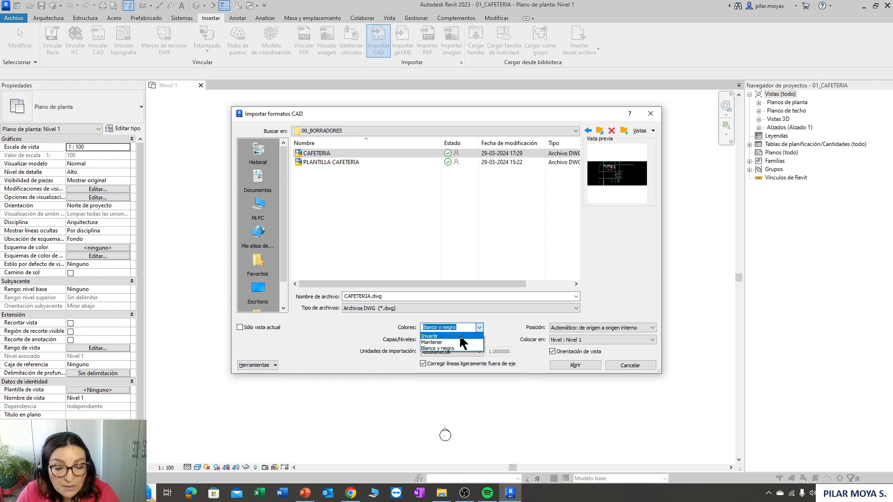
pyautogui.click(453, 348)
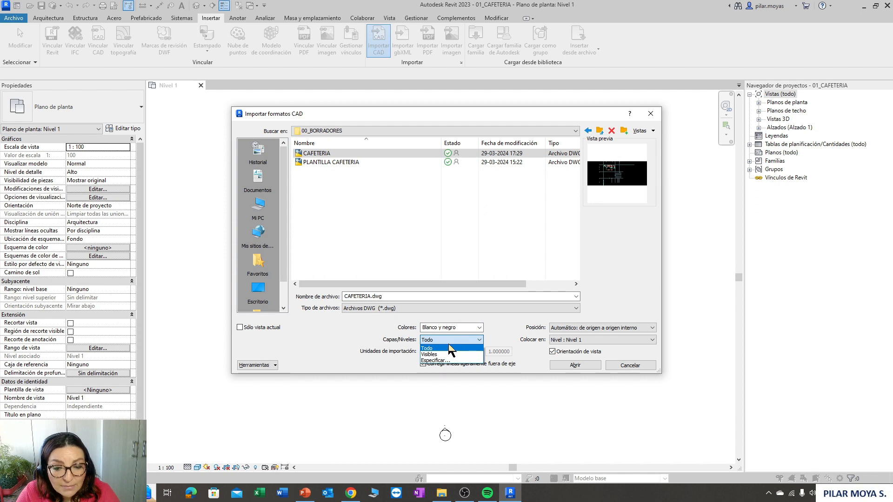
pyautogui.click(438, 355)
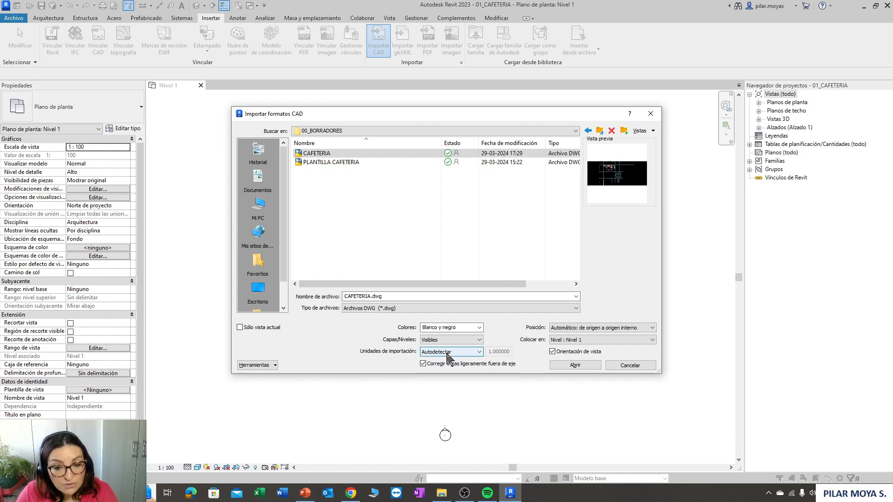
# Review the import unit options, leave the CAD import, and check the length unit format in the project units.
pyautogui.click(450, 355)
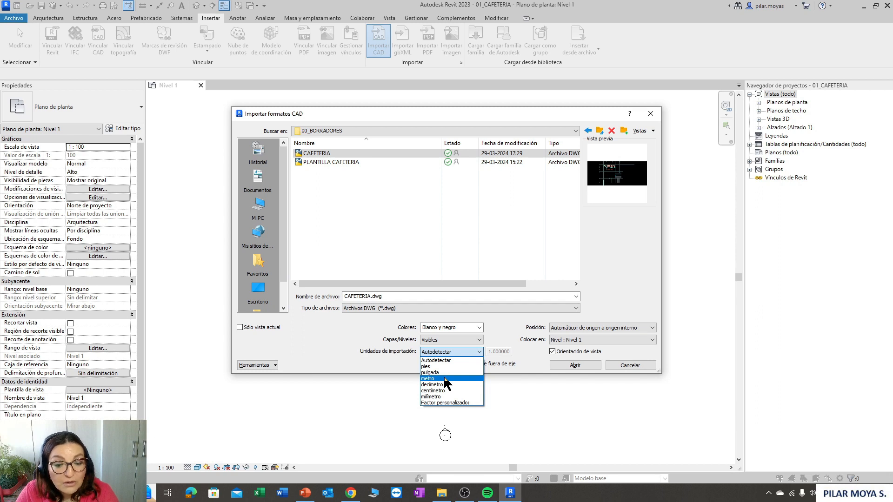
pyautogui.click(463, 354)
pyautogui.click(465, 354)
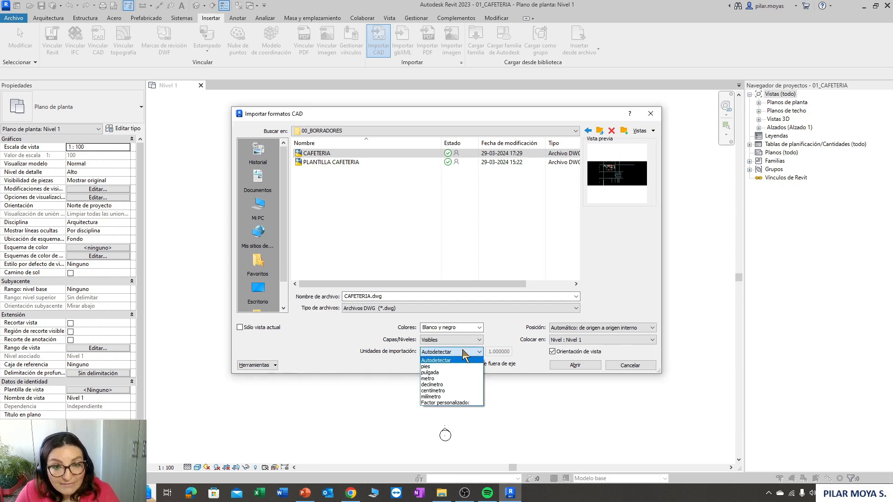
pyautogui.press('Escape')
pyautogui.press('Escape')
pyautogui.press('u')
pyautogui.press('n')
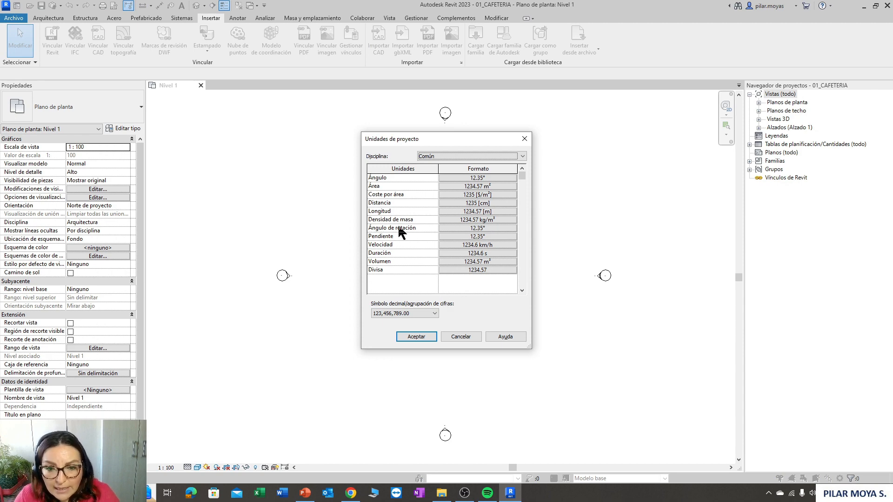
pyautogui.click(495, 213)
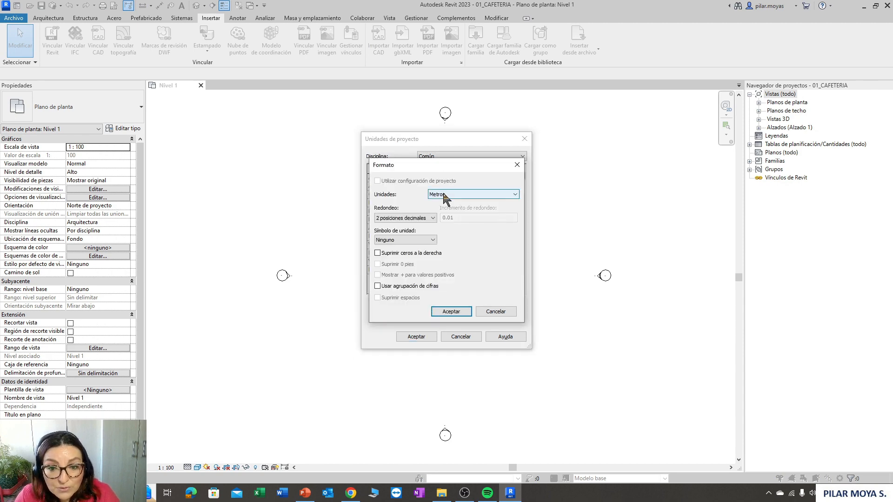
pyautogui.click(510, 167)
pyautogui.click(524, 138)
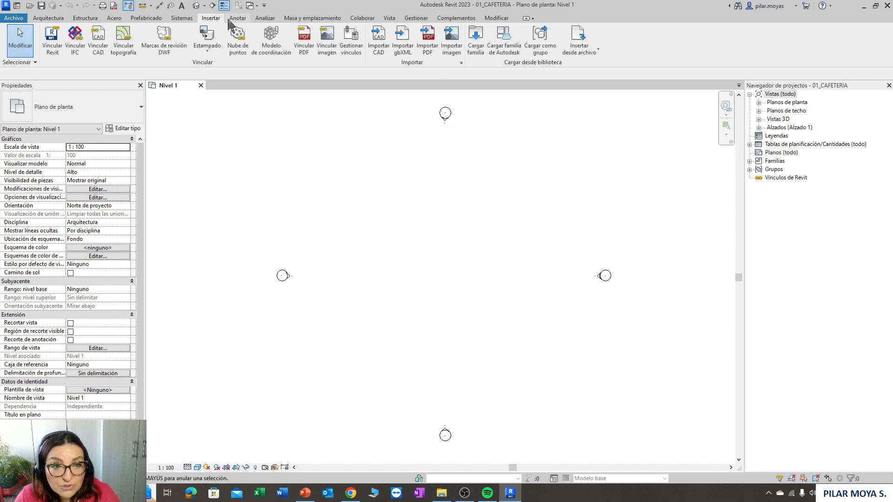
# Restart the CAD import and select CAFETERIA.dwg from the 00_BORRADORES folder.
pyautogui.click(379, 42)
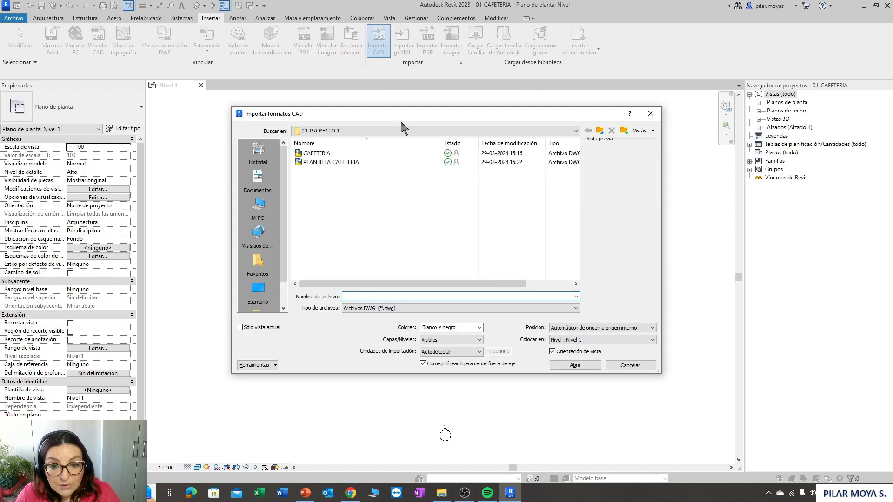
pyautogui.click(560, 131)
pyautogui.click(367, 200)
pyautogui.doubleClick(336, 157)
pyautogui.click(336, 154)
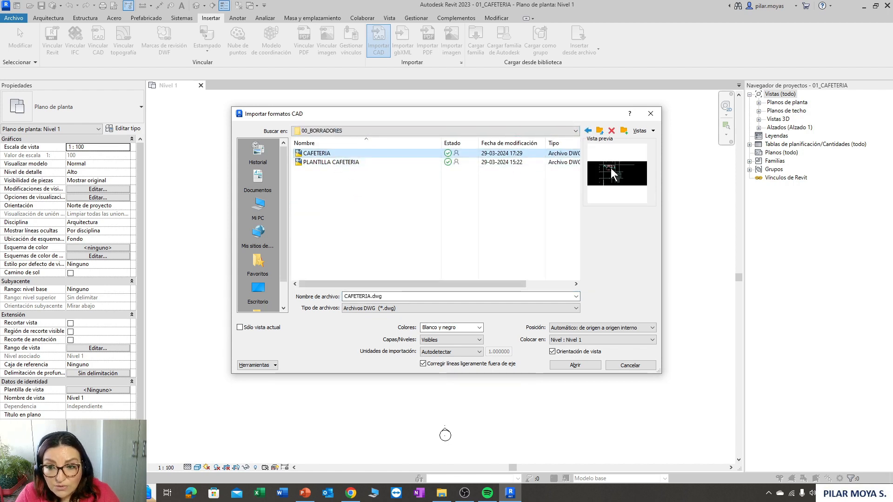
# Set the import units to metro and the positioning to Automático - Centro a centro.
pyautogui.click(454, 352)
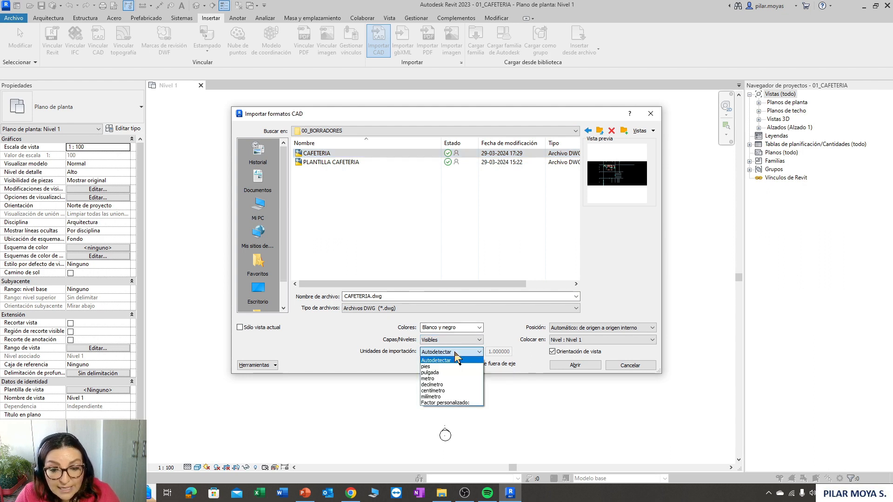
pyautogui.click(434, 380)
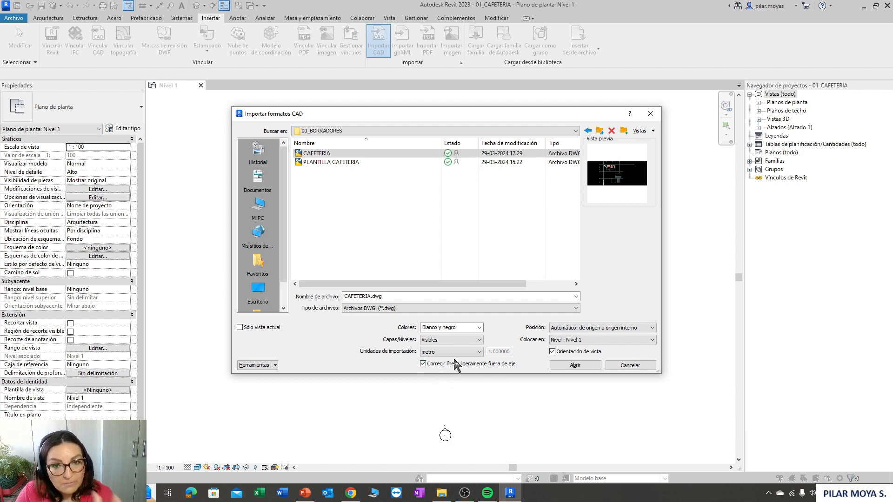
pyautogui.click(603, 329)
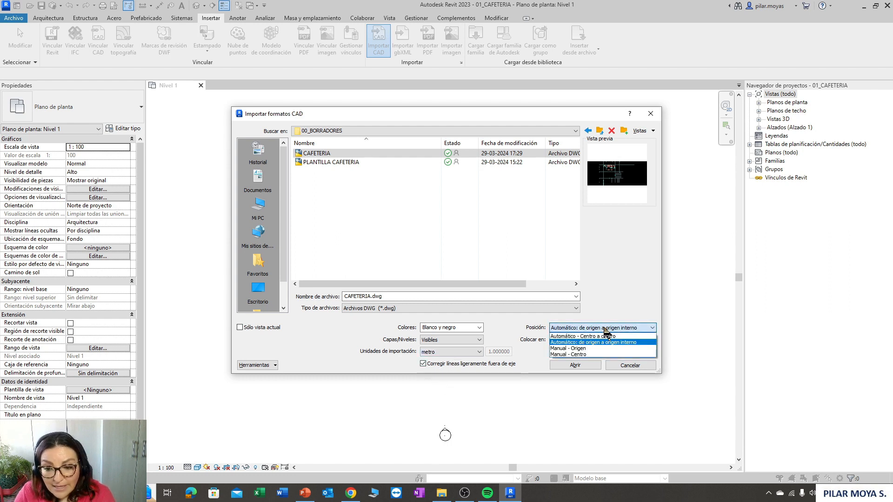
pyautogui.click(619, 335)
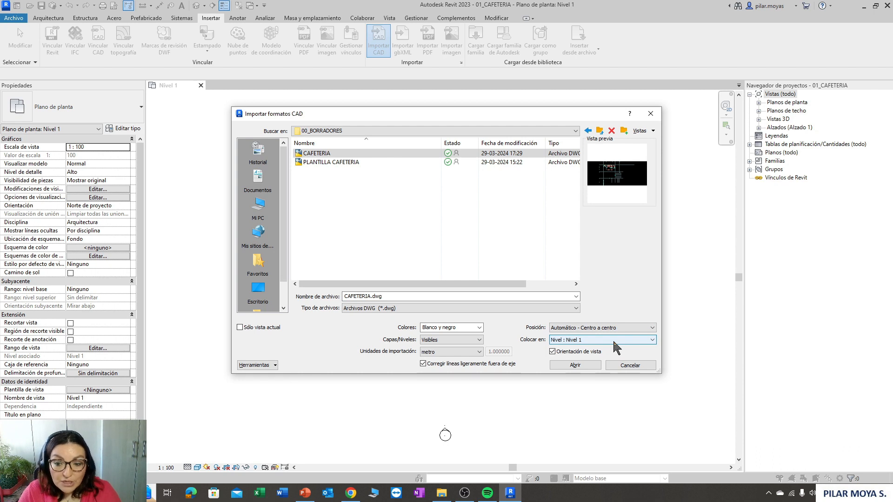
pyautogui.click(619, 329)
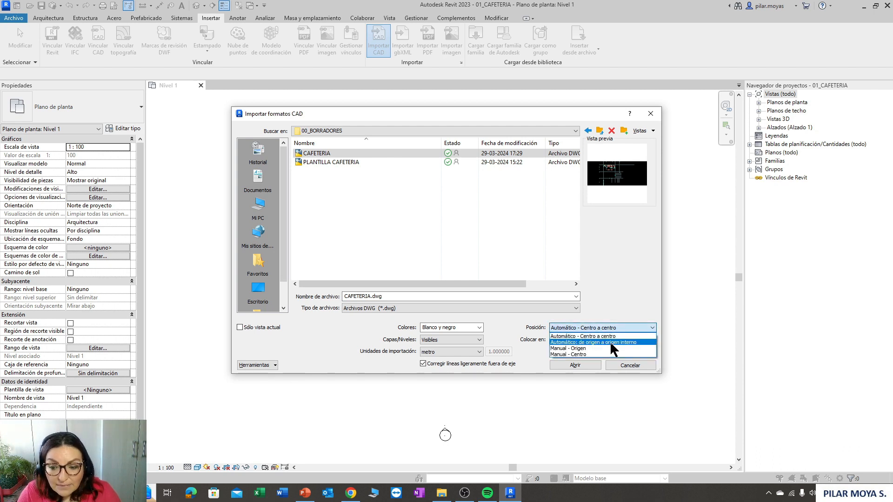
pyautogui.click(610, 342)
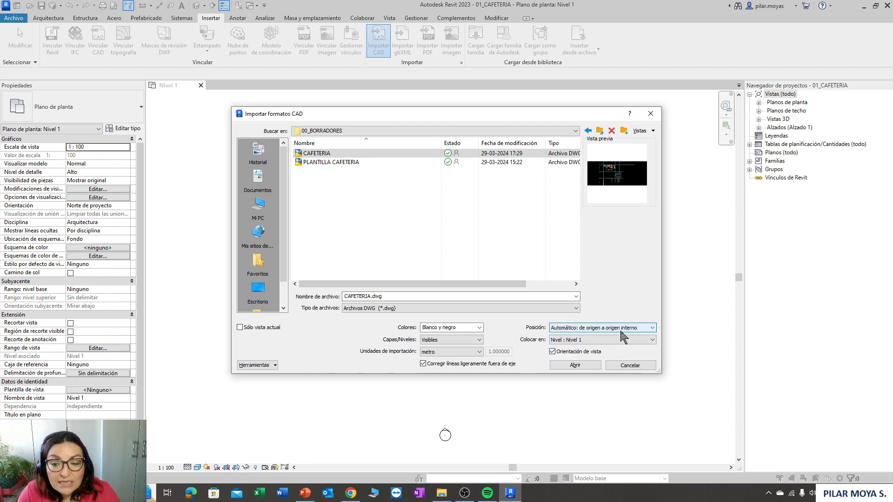
pyautogui.click(621, 330)
pyautogui.click(614, 335)
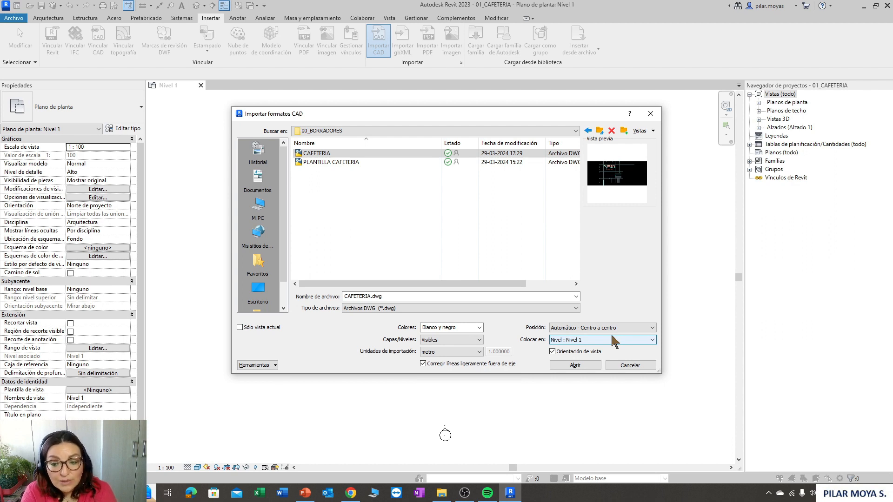
# Keep Nivel 1 as the placement level, import the CAFETERIA drawing, and inspect it in the plan.
pyautogui.click(614, 339)
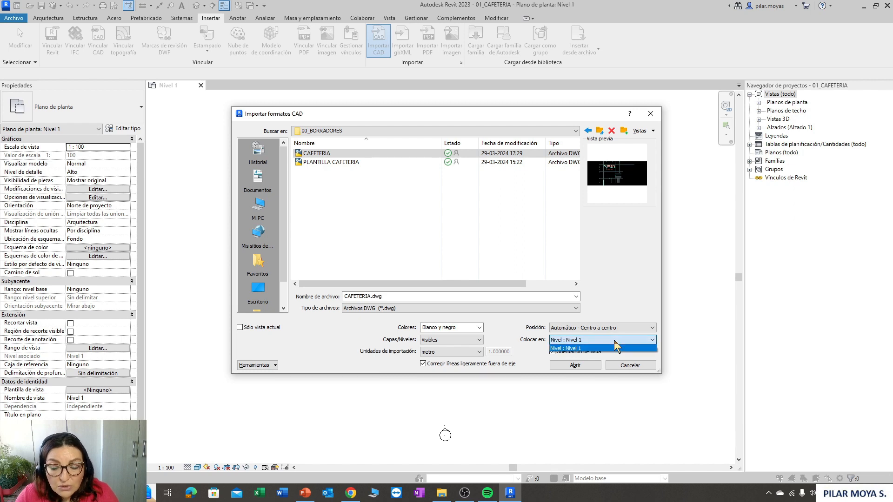
pyautogui.click(614, 348)
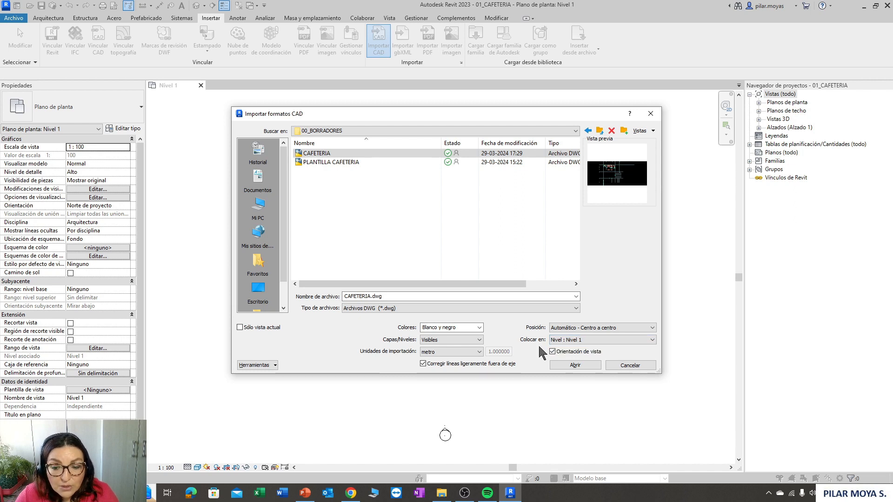
pyautogui.click(591, 341)
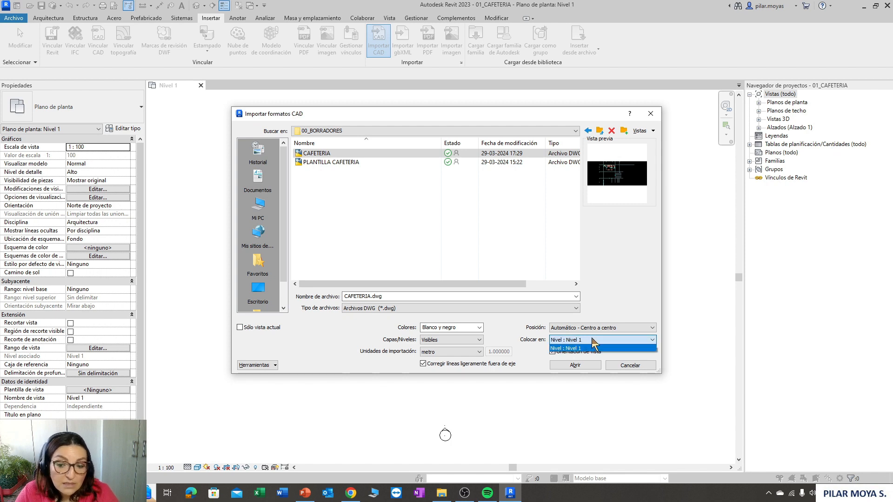
pyautogui.click(593, 340)
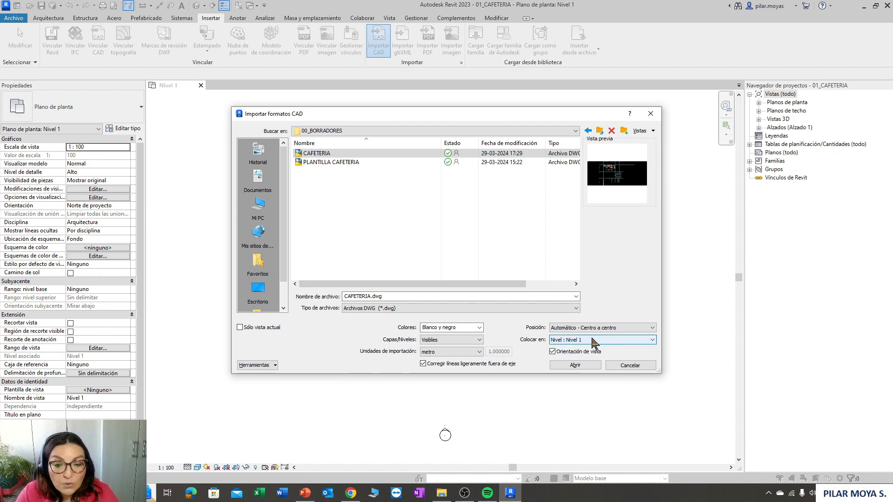
pyautogui.click(576, 365)
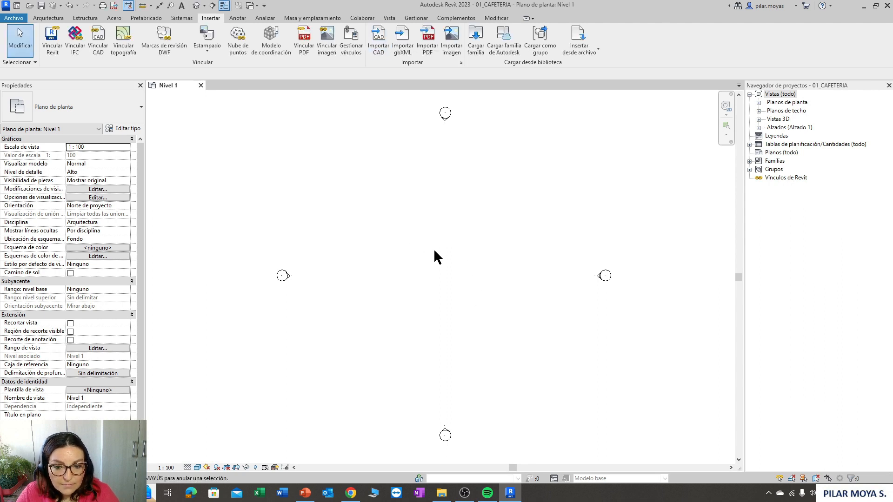
pyautogui.scroll(-3, 458, 293)
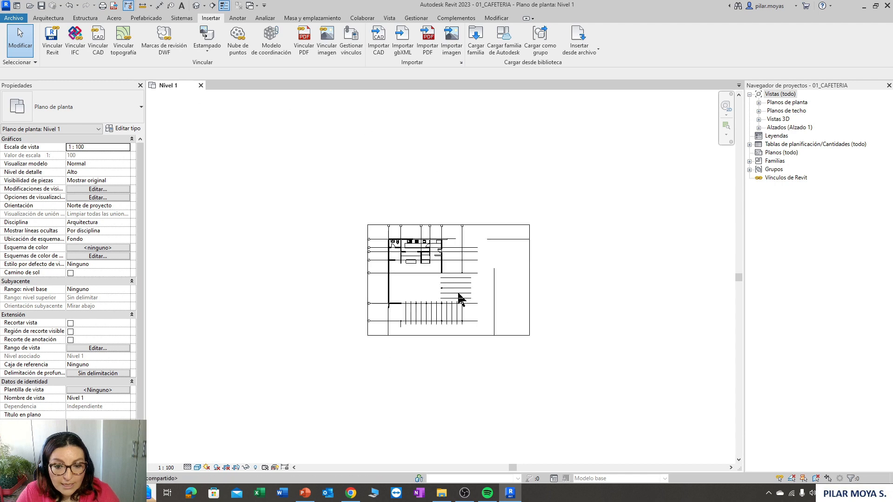
pyautogui.scroll(1, 456, 298)
pyautogui.scroll(3, 438, 284)
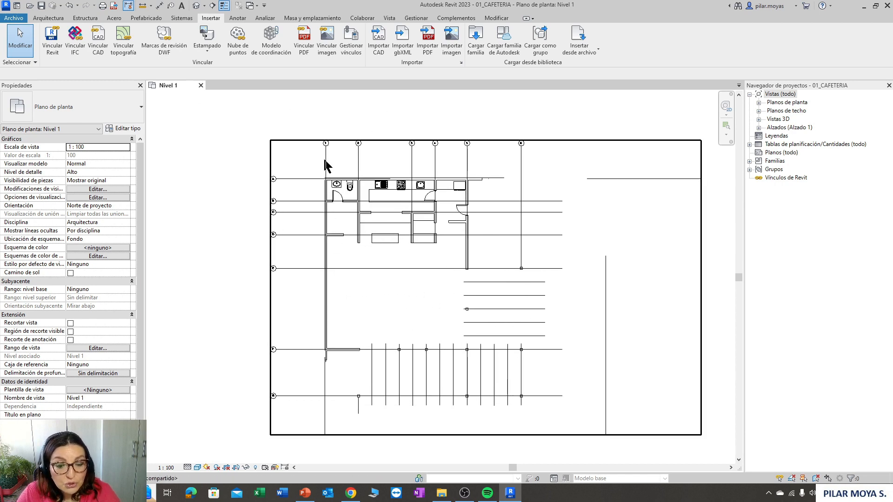
# Open the CAFETERIA drawing from 00_BORRADORES in AutoCAD and turn layer 0.20-TEXTOS back on.
pyautogui.click(442, 495)
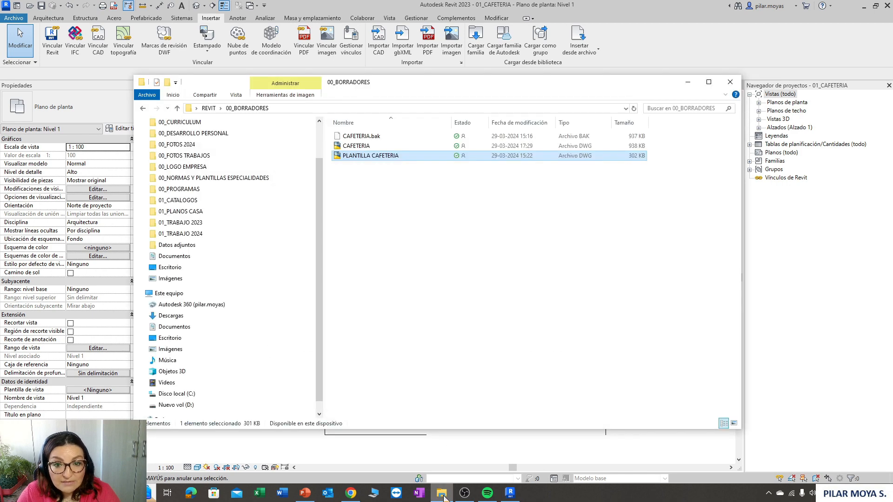
pyautogui.doubleClick(365, 147)
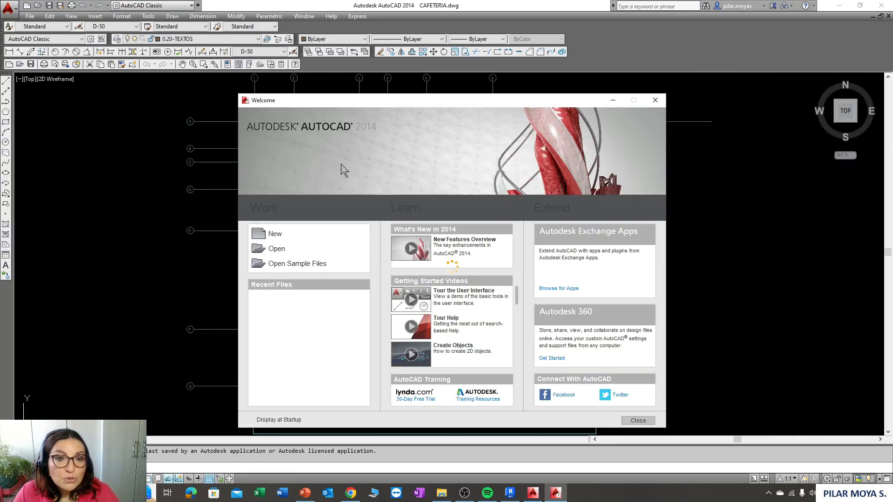
pyautogui.click(655, 101)
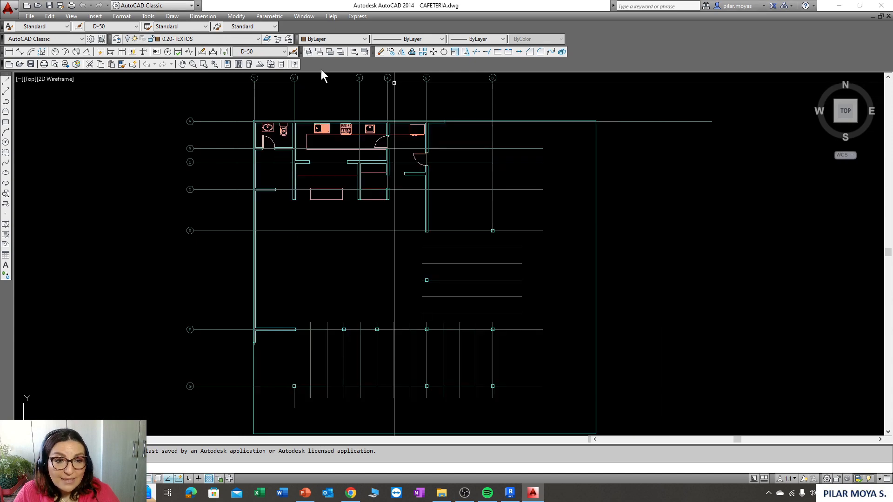
pyautogui.click(177, 39)
pyautogui.click(128, 167)
pyautogui.click(403, 222)
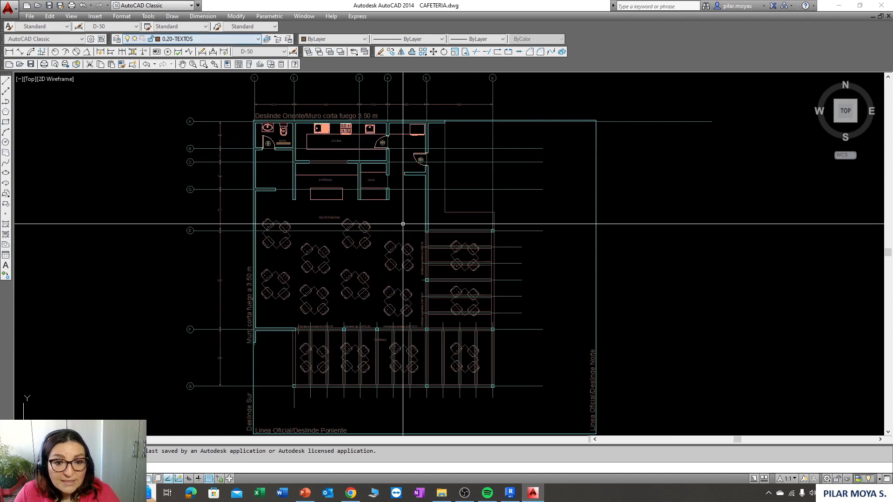
# Close the CAFETERIA drawing with its changes saved, exit AutoCAD, and return to the Nivel 1 plan in Revit.
pyautogui.click(888, 16)
pyautogui.click(440, 266)
pyautogui.click(509, 267)
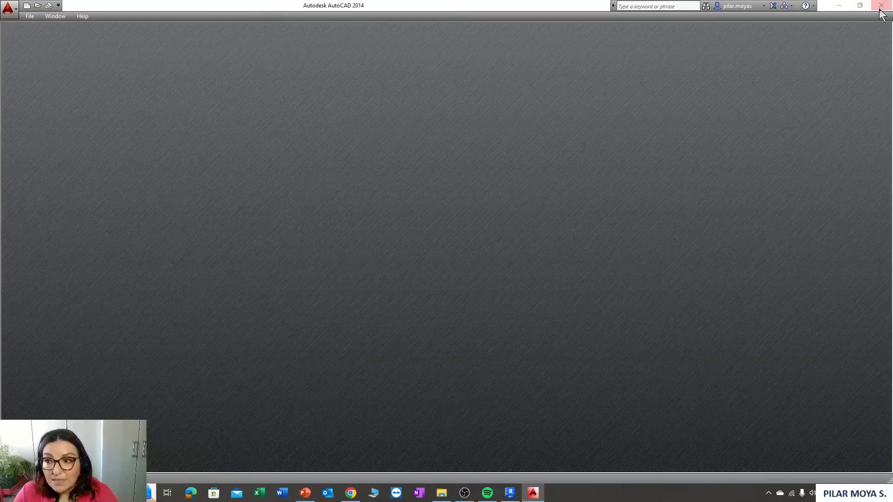
pyautogui.click(880, 9)
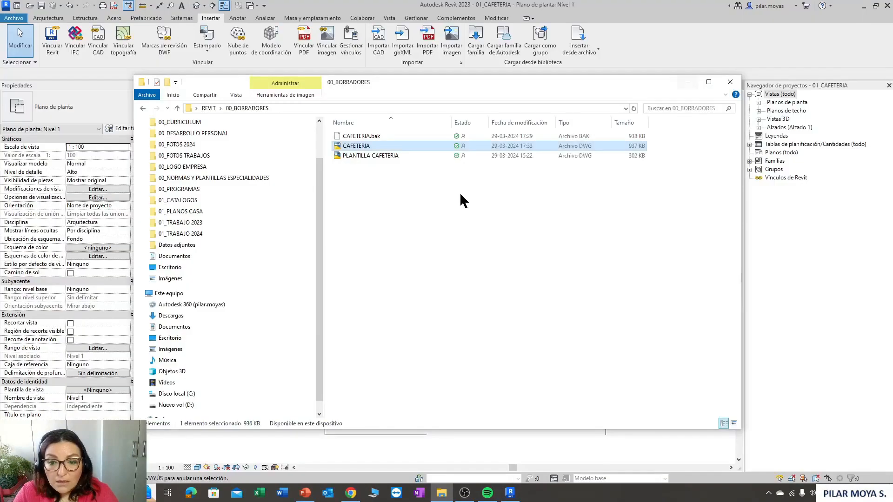
pyautogui.click(687, 82)
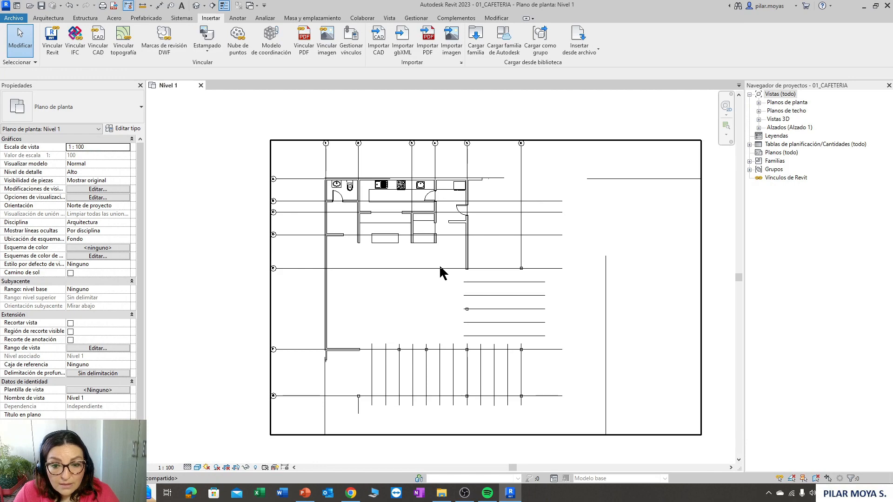
# Delete the outdated import from the plan, re-import the updated CAFETERIA drawing with visible layers in metro, and inspect its texts and dimensions.
pyautogui.click(449, 269)
pyautogui.press('Delete')
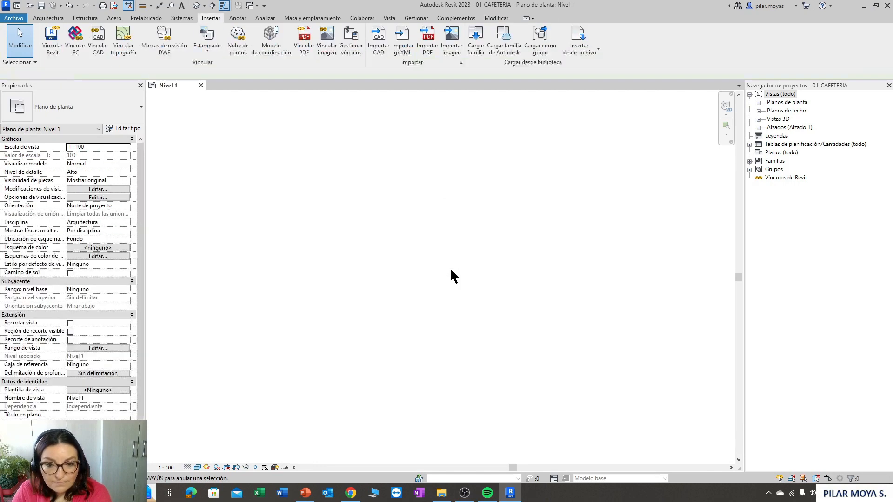
pyautogui.click(379, 42)
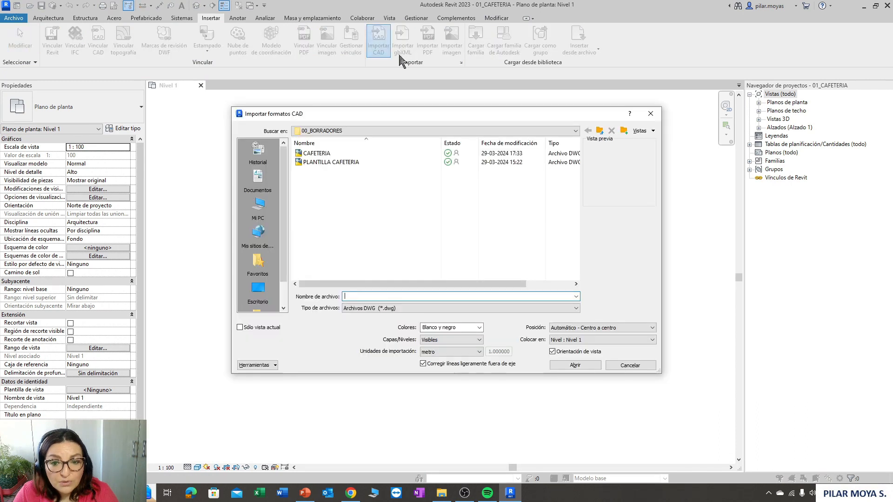
pyautogui.click(324, 154)
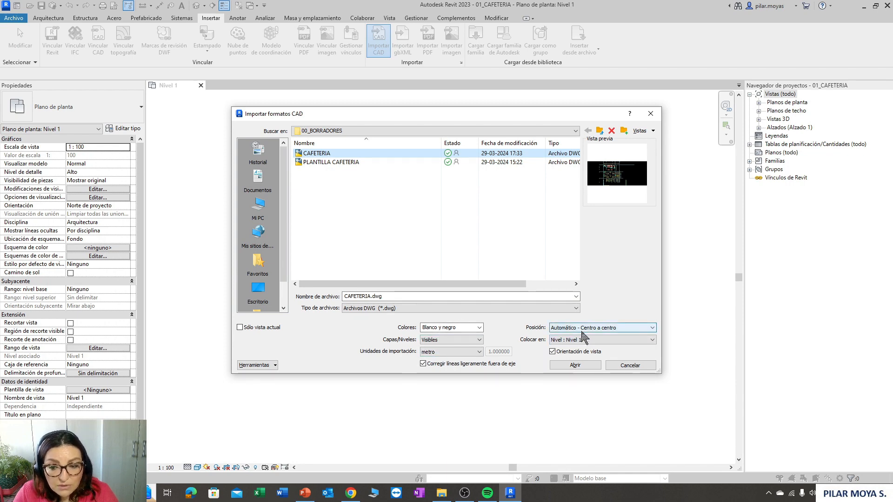
pyautogui.click(575, 365)
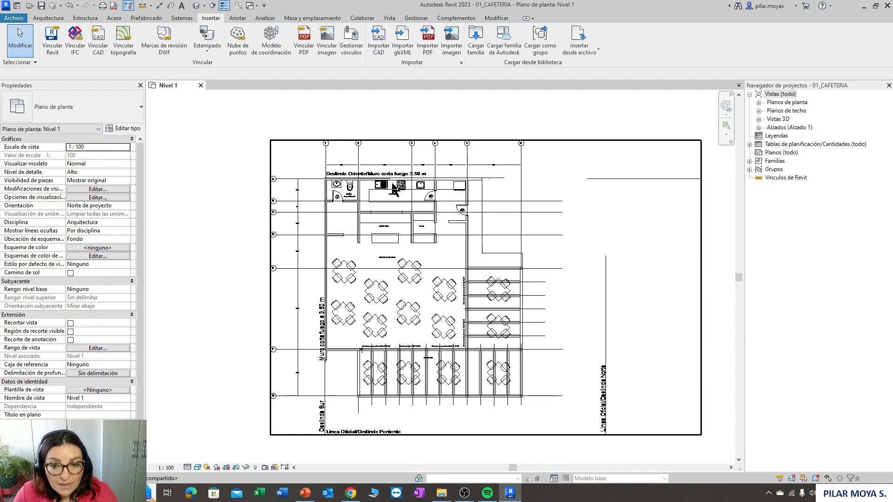
pyautogui.scroll(4, 331, 167)
pyautogui.scroll(2, 353, 168)
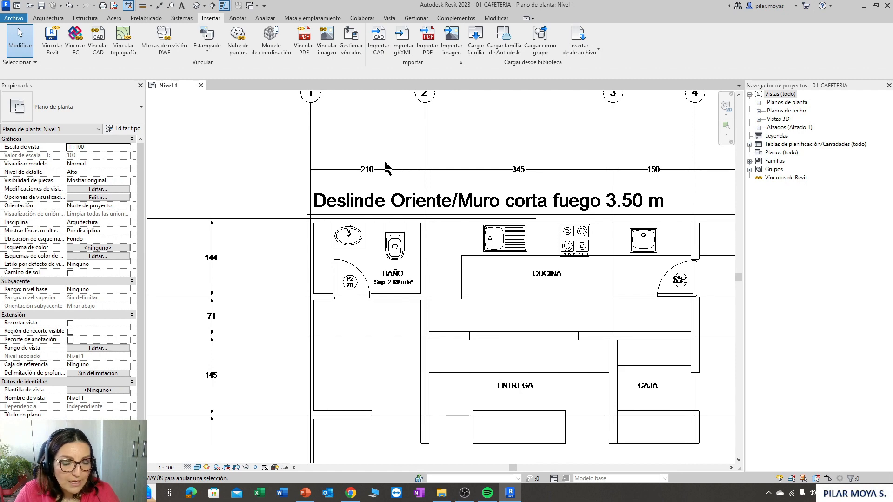
pyautogui.scroll(-5, 387, 170)
pyautogui.scroll(-3, 408, 205)
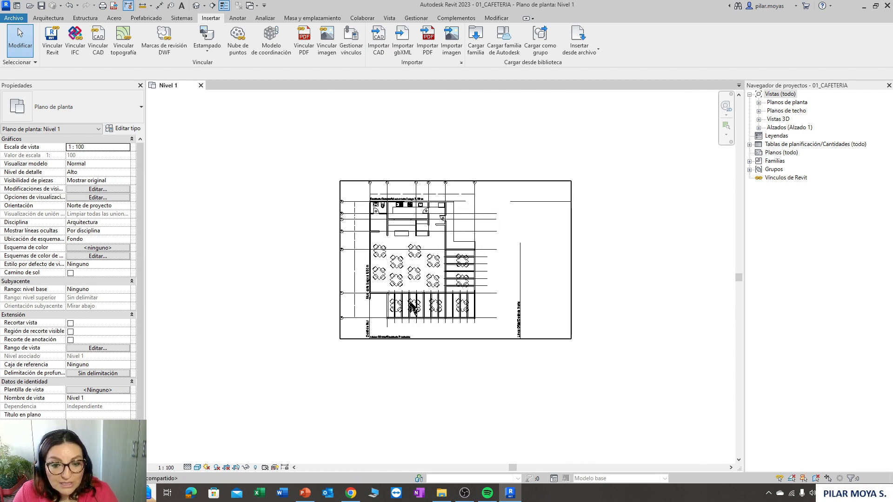
pyautogui.scroll(1, 413, 305)
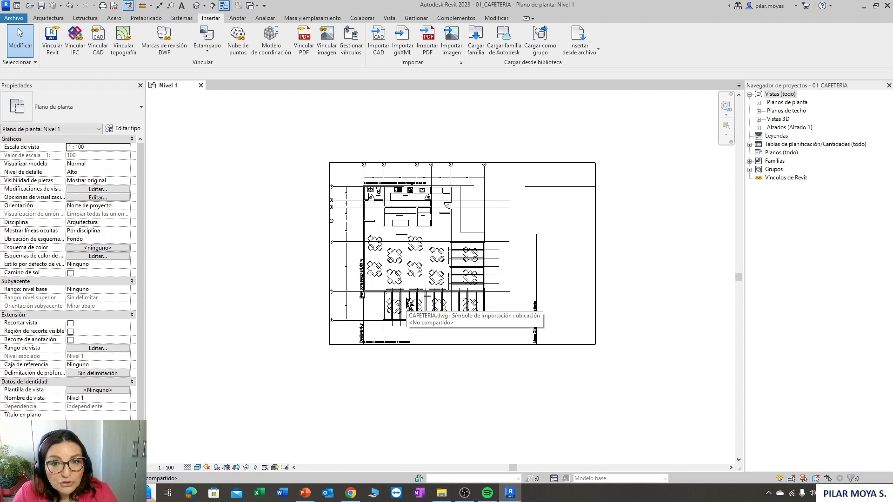
# Unpin the imported CAFETERIA drawing and move it a short distance down and left in the plan.
pyautogui.click(418, 240)
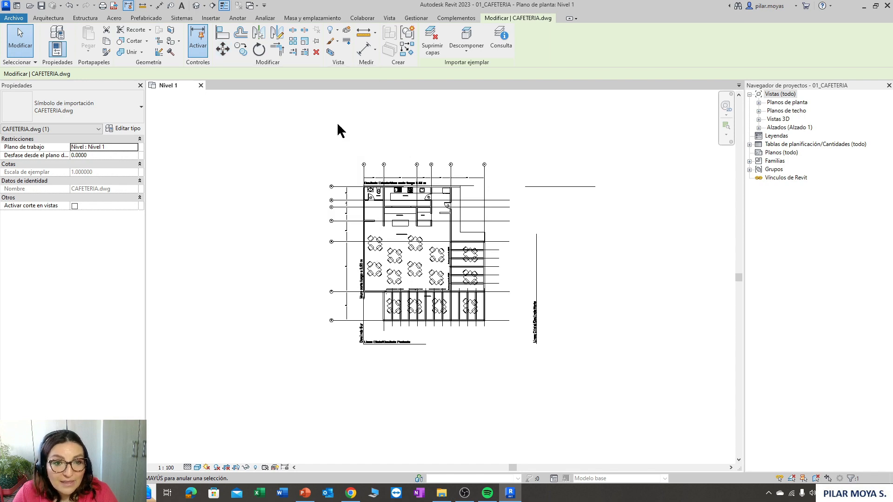
pyautogui.press('Escape')
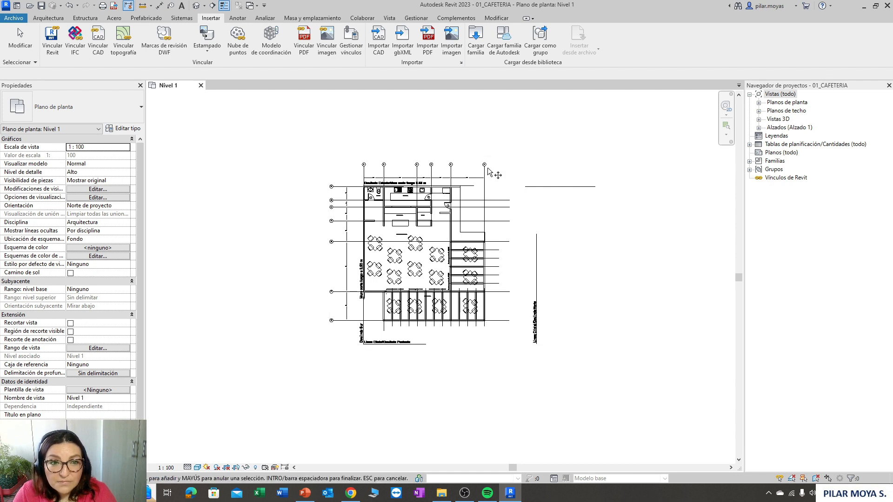
pyautogui.click(497, 19)
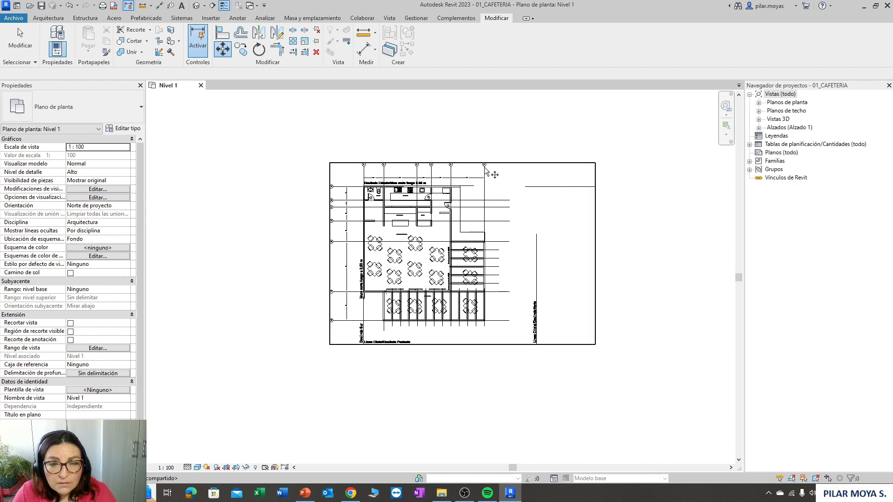
pyautogui.click(318, 35)
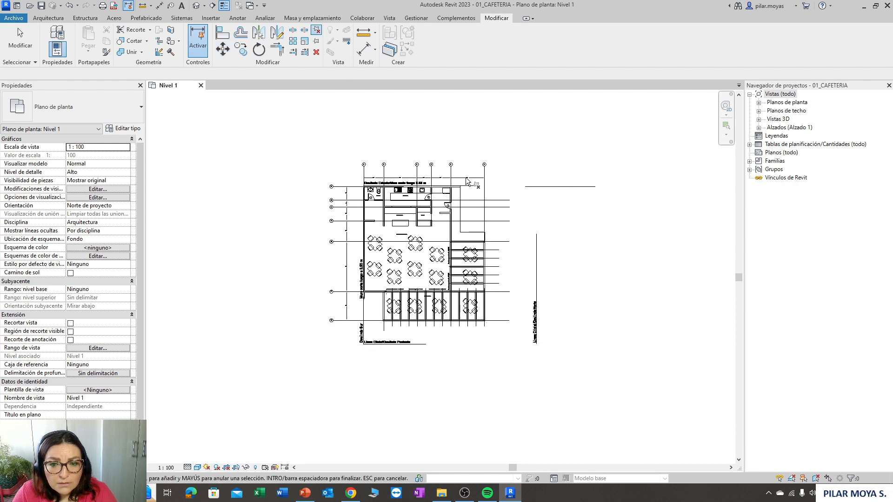
pyautogui.click(447, 185)
pyautogui.moveTo(448, 185); pyautogui.dragTo(427, 209)
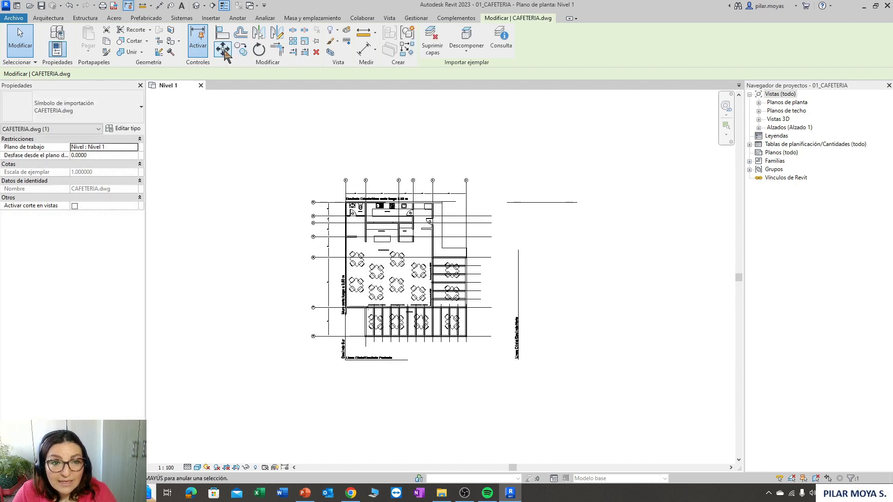
# Measure the thickness of the imported wall between the two outer corners at its lower end.
pyautogui.click(364, 33)
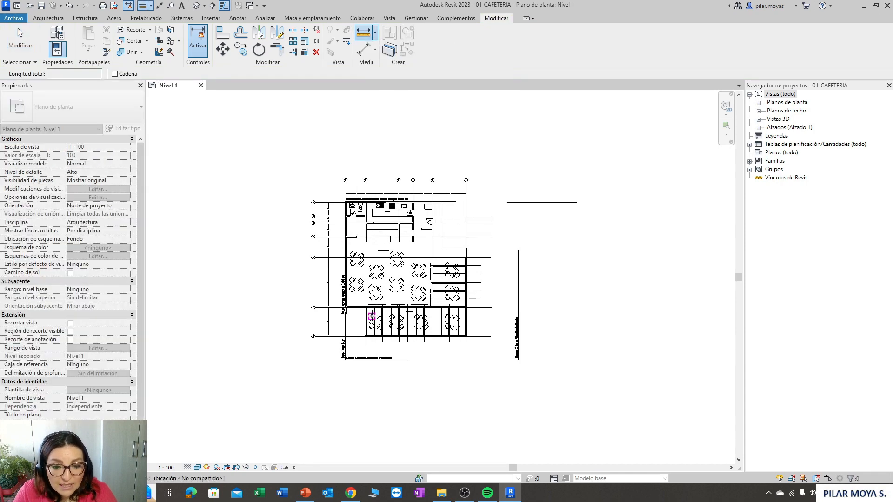
pyautogui.scroll(8, 404, 252)
pyautogui.scroll(2, 353, 243)
pyautogui.click(347, 254)
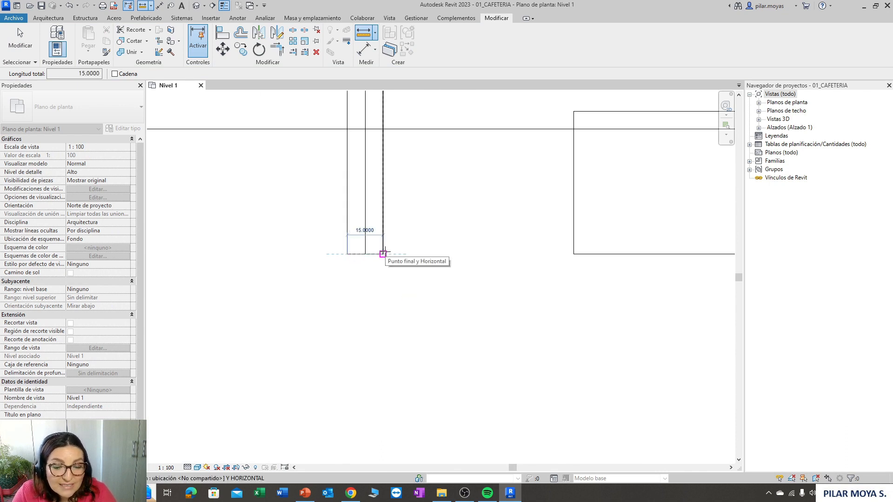
pyautogui.click(383, 254)
pyautogui.press('Escape')
pyautogui.press('Escape')
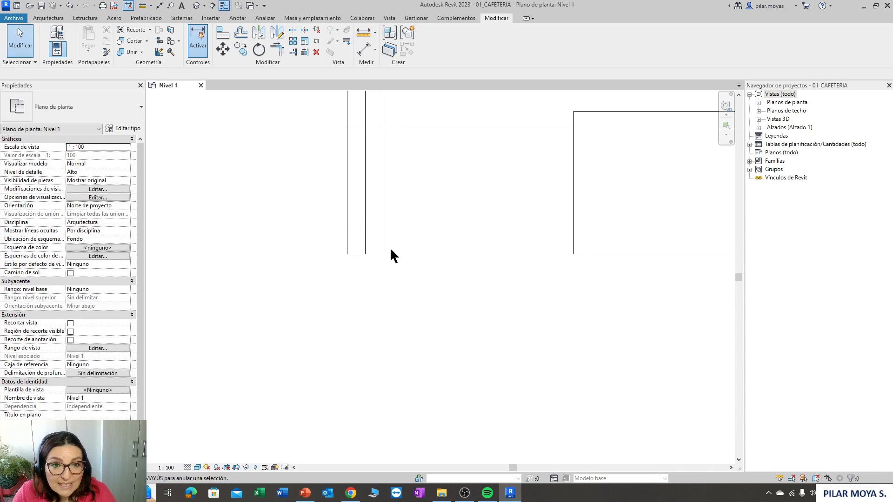
pyautogui.click(214, 19)
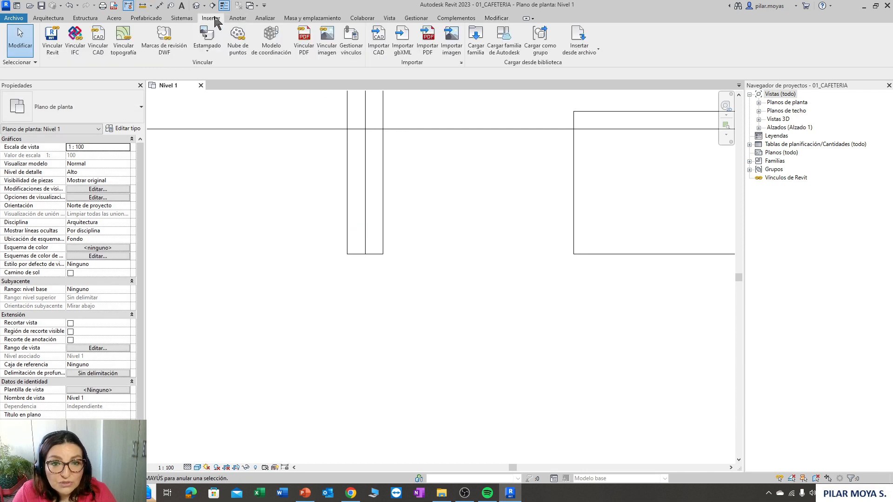
pyautogui.click(403, 49)
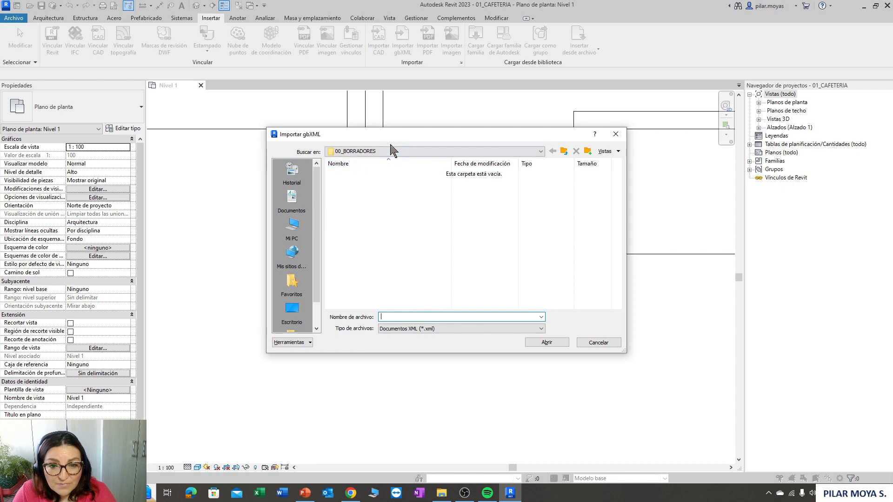
pyautogui.click(615, 134)
# Select the imported CAFETERIA drawing and delete it from the Nivel 1 plan.
pyautogui.scroll(4, 465, 186)
pyautogui.click(410, 181)
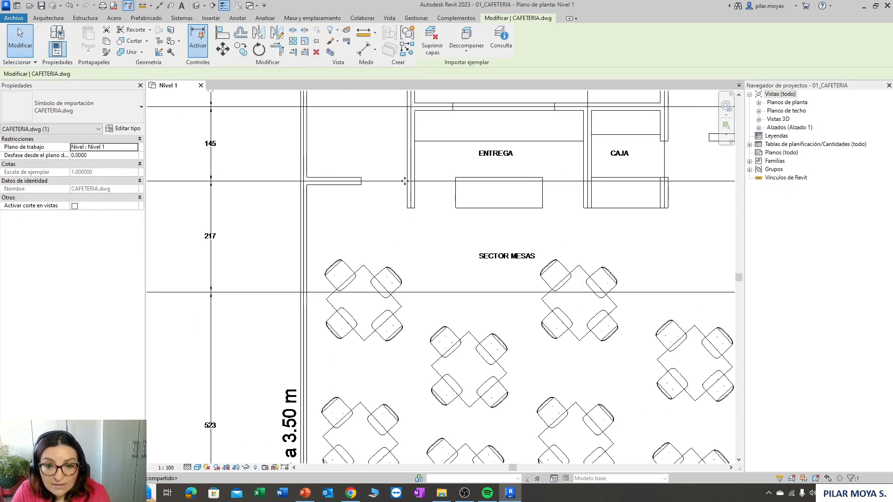
pyautogui.click(341, 196)
pyautogui.scroll(-5, 341, 196)
pyautogui.click(335, 169)
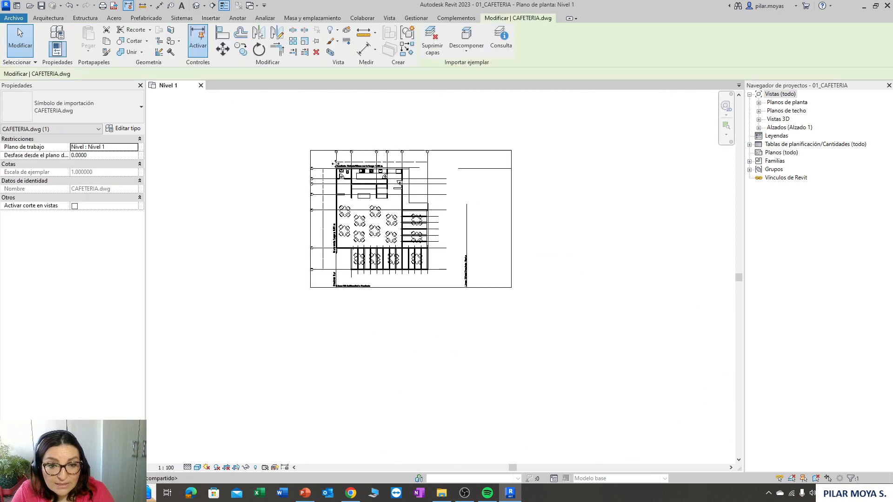
pyautogui.click(329, 146)
pyautogui.click(312, 169)
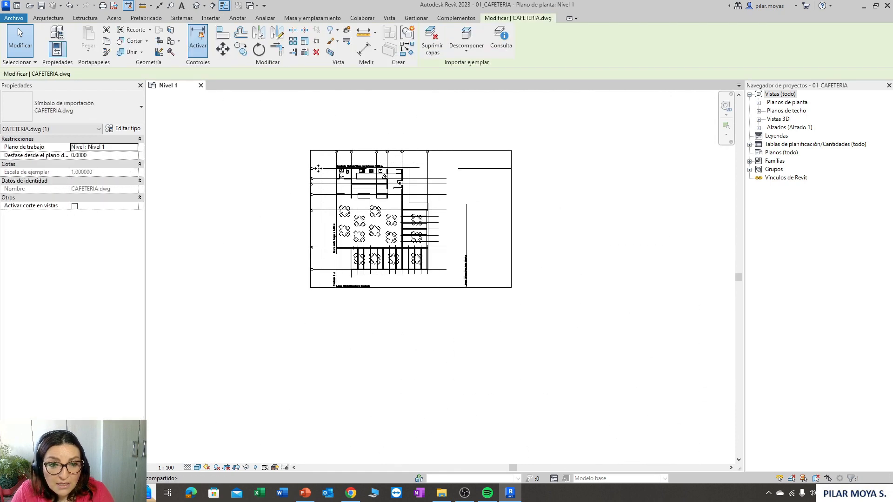
pyautogui.press('Delete')
# Check which elevation views the markers around the empty Nivel 1 plan belong to.
pyautogui.middleClick(365, 174)
pyautogui.middleClick(365, 175)
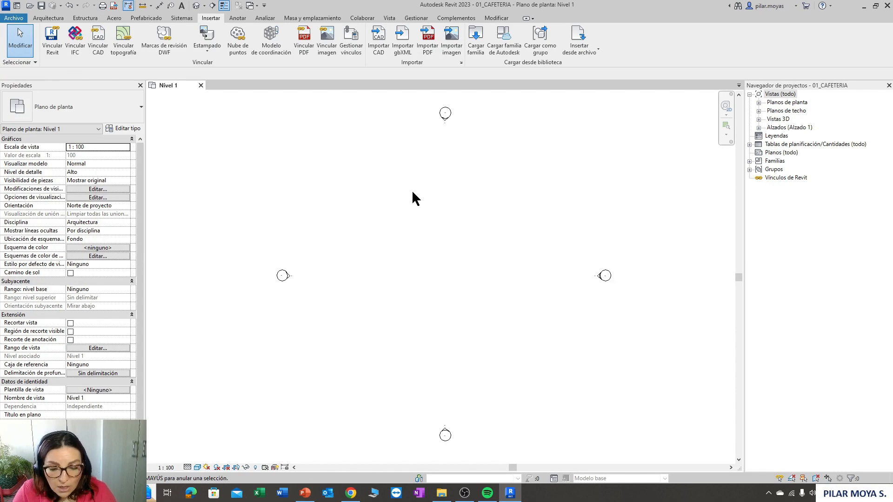
pyautogui.click(445, 115)
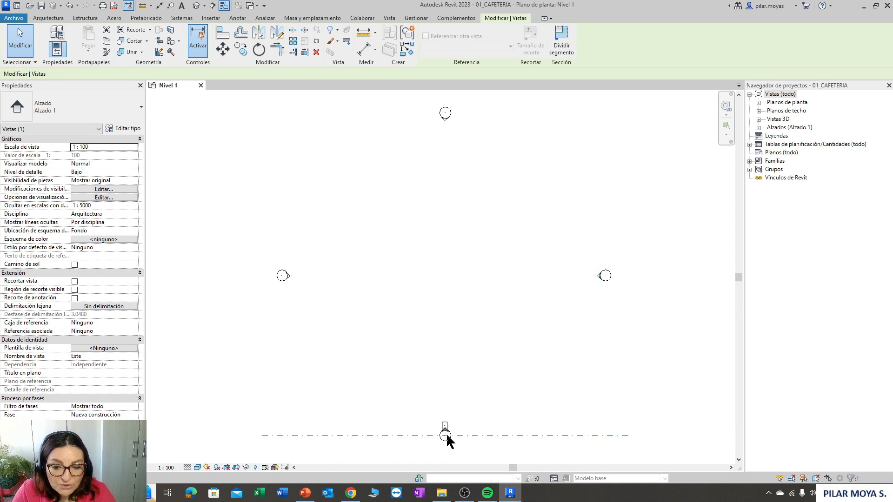
pyautogui.click(282, 278)
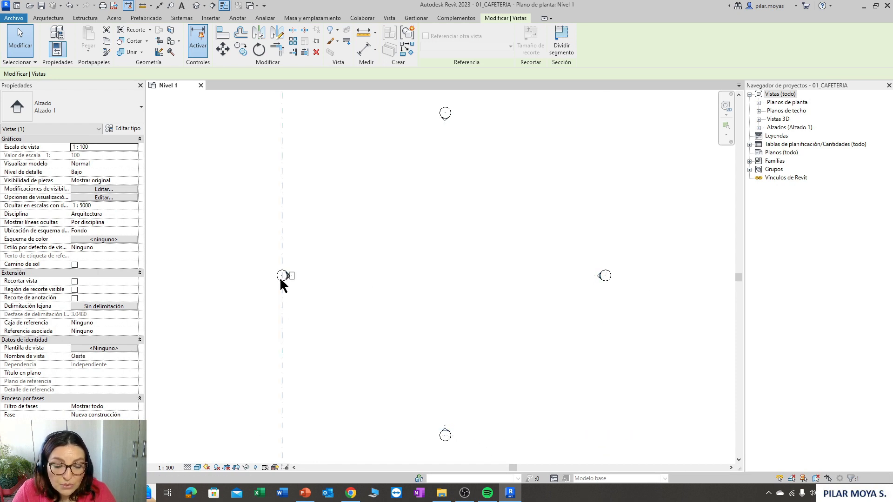
pyautogui.click(449, 113)
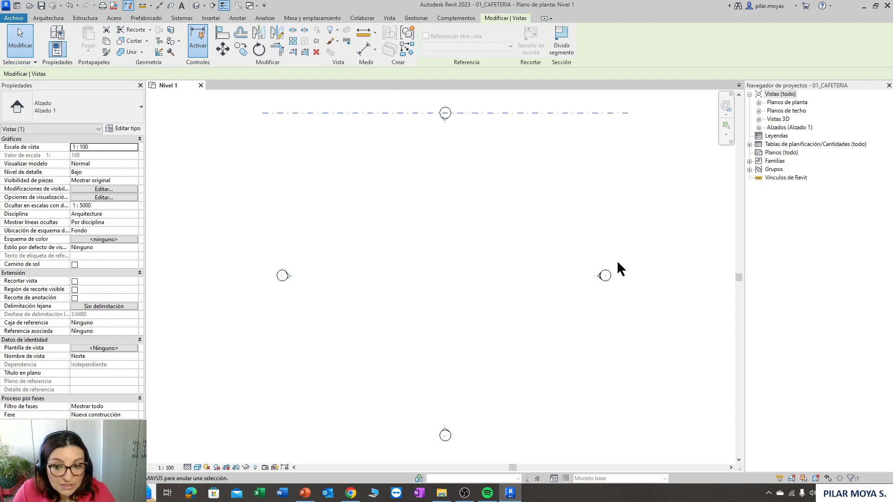
pyautogui.click(435, 234)
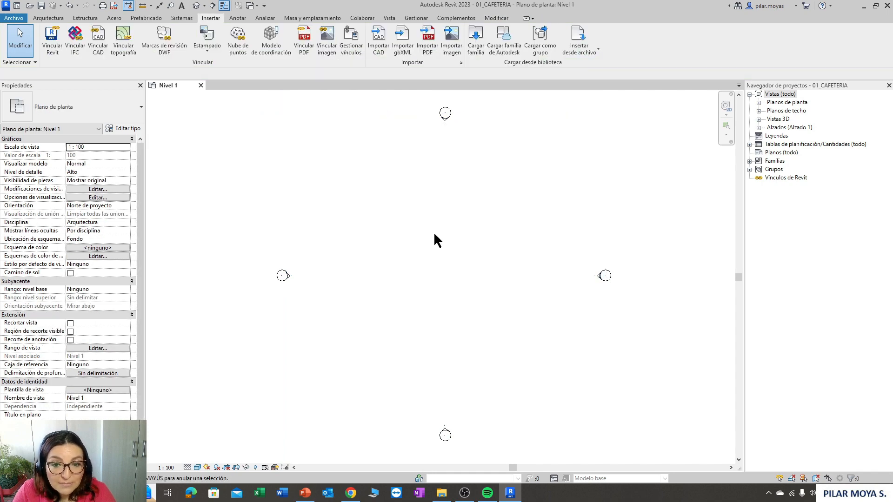
# Review the project units for the Común discipline without changing them.
pyautogui.press('u')
pyautogui.press('n')
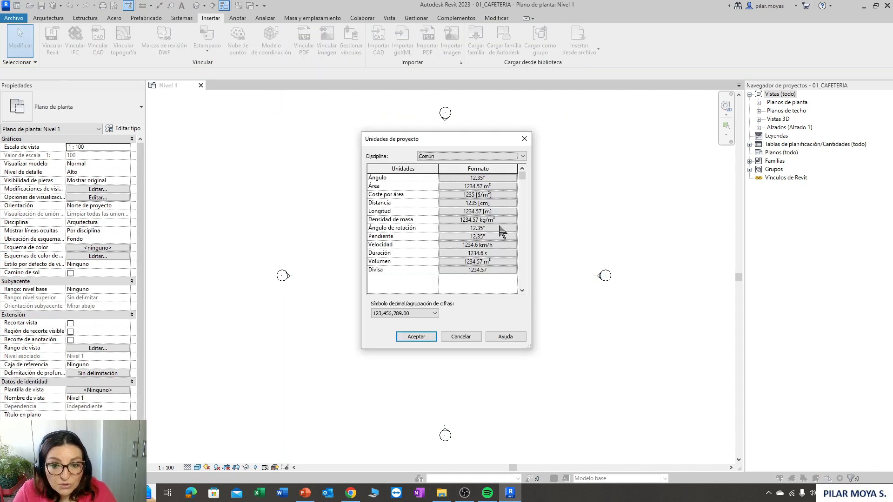
pyautogui.click(524, 138)
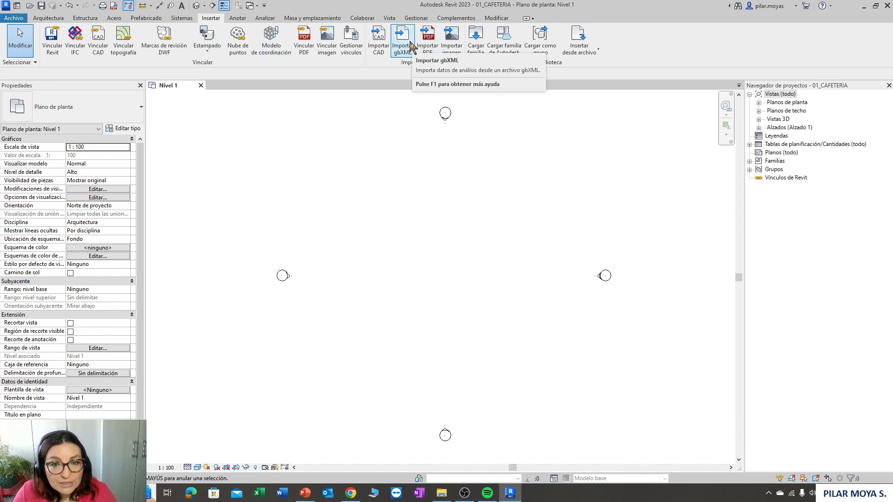
# Import CAFETERIA.dwg into Nivel 1 in Blanco y negro, with visible layers, metro units and Automático - Centro a centro positioning.
pyautogui.click(379, 47)
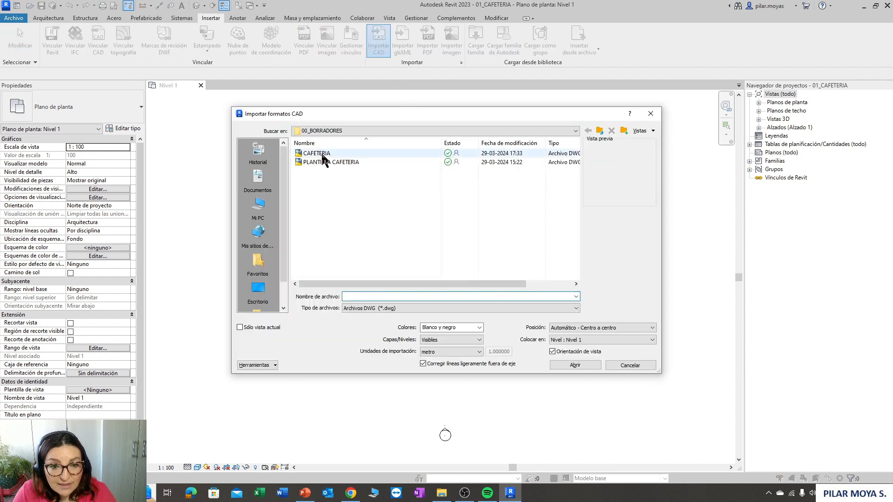
pyautogui.click(321, 154)
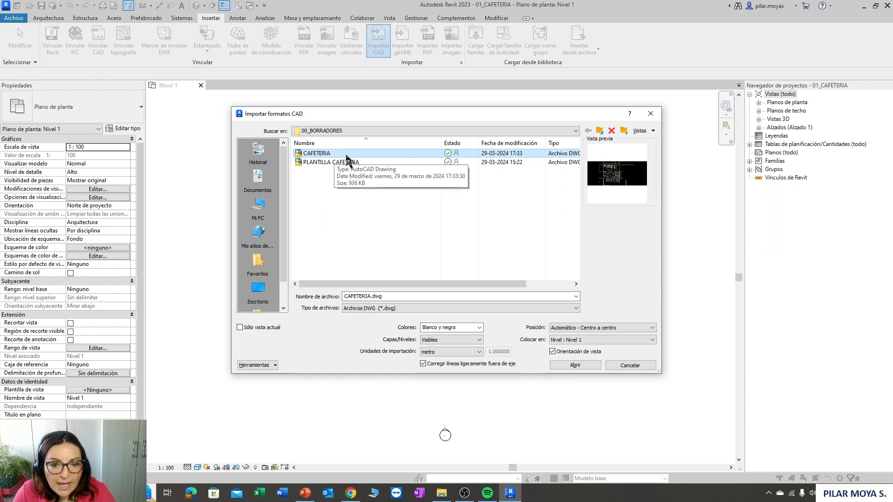
pyautogui.click(441, 355)
pyautogui.click(447, 357)
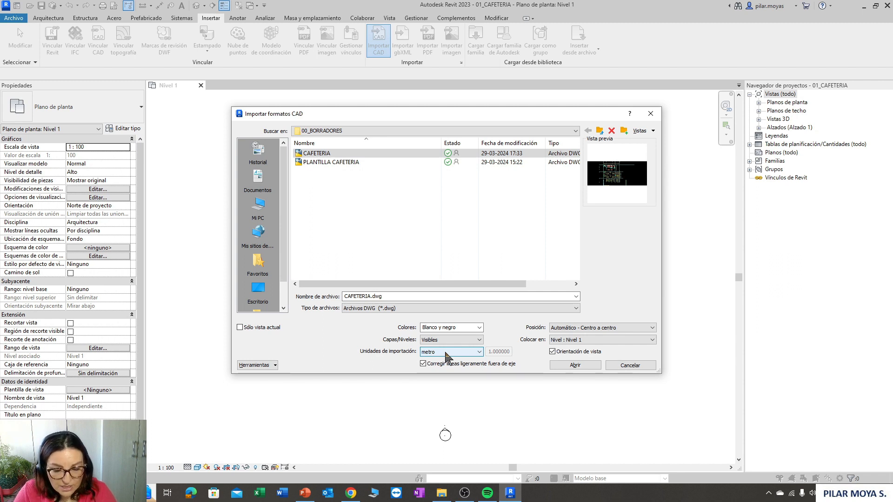
pyautogui.click(573, 365)
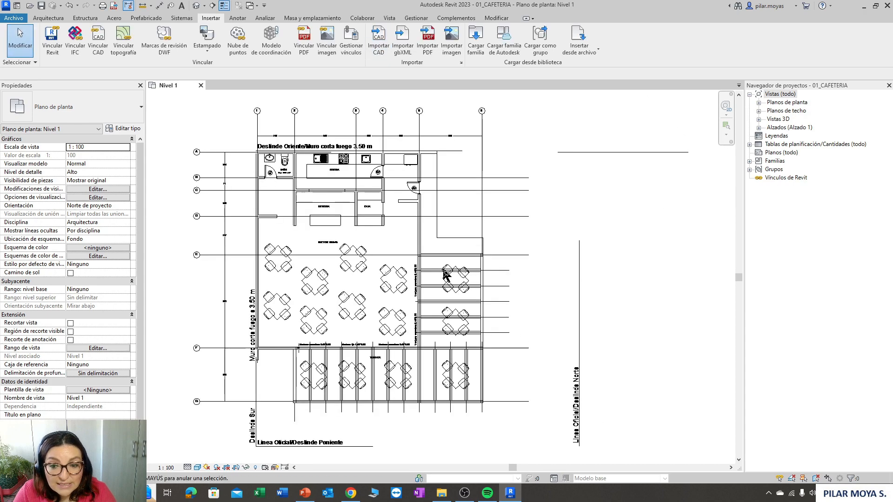
pyautogui.scroll(-1, 449, 272)
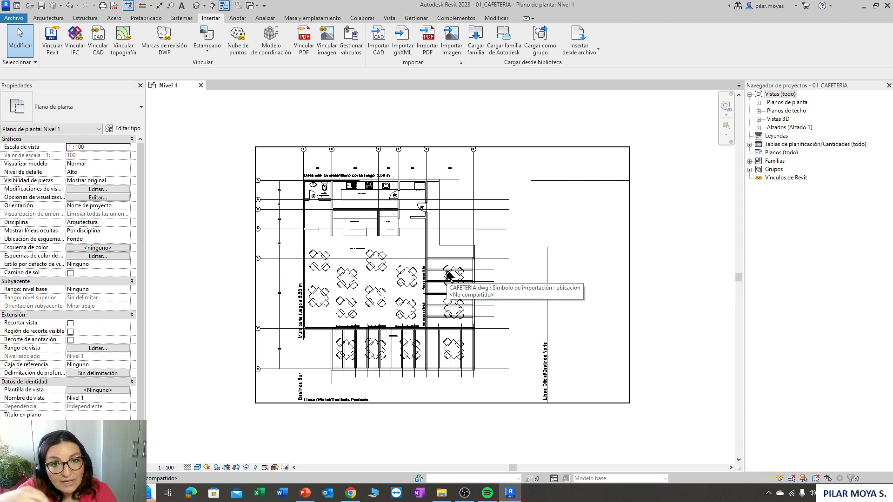
# Expand the Alzados views in the project browser and delete the imported CAFETERIA drawing from the Nivel 1 plan.
pyautogui.click(758, 127)
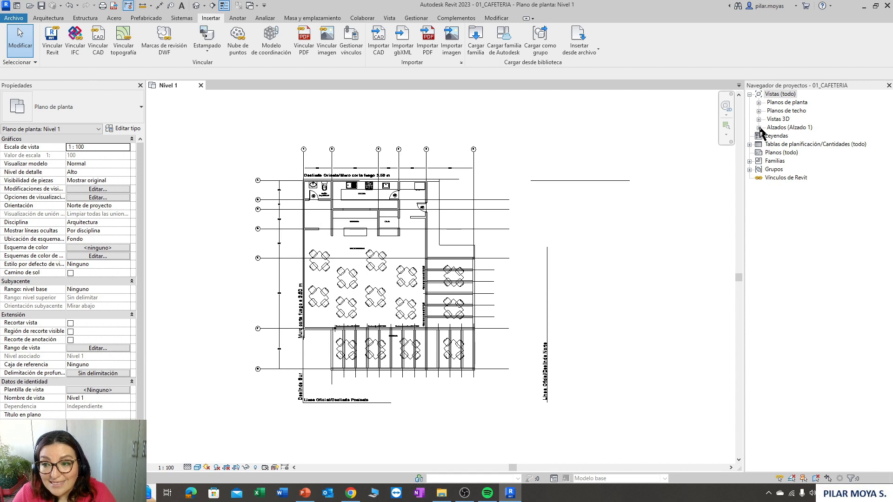
pyautogui.click(458, 170)
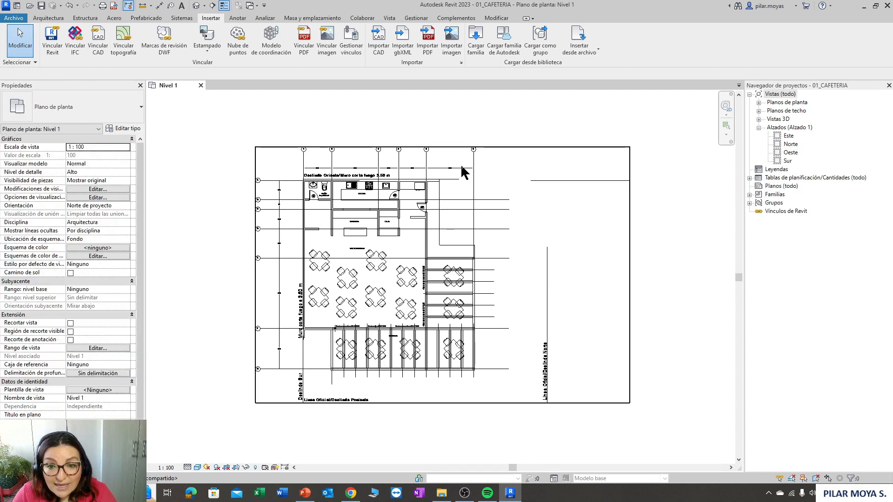
pyautogui.press('Delete')
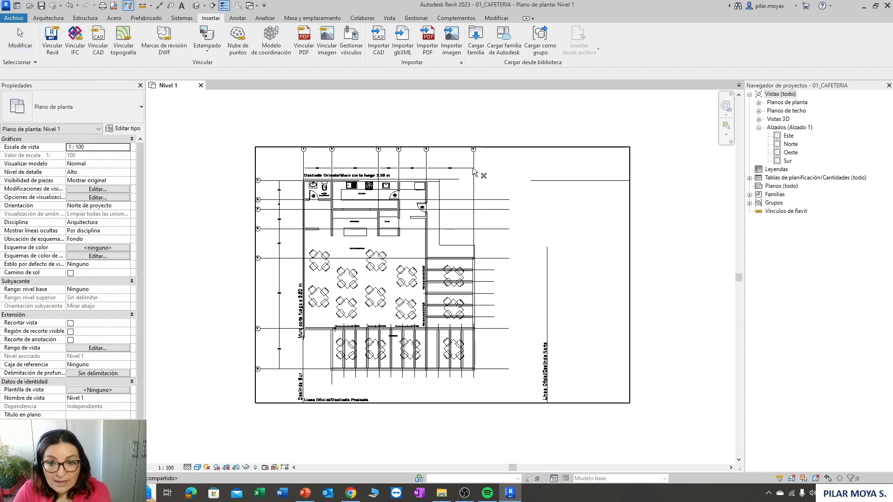
pyautogui.click(473, 168)
pyautogui.middleClick(443, 268)
pyautogui.middleClick(443, 268)
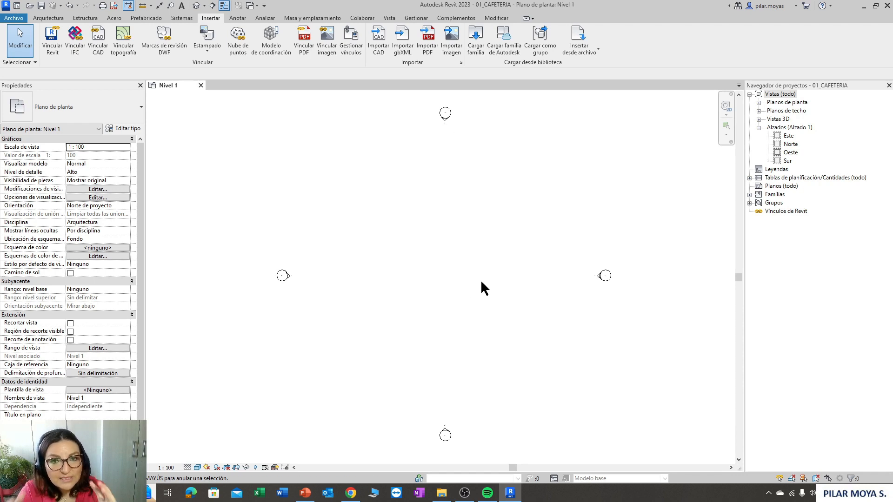
# Check which elevation view the marker above the empty Nivel 1 plan belongs to.
pyautogui.click(450, 117)
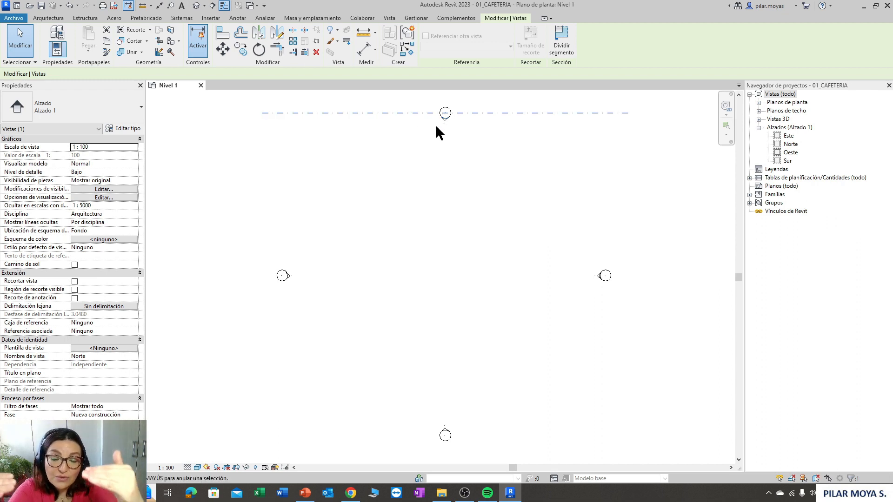
pyautogui.moveTo(470, 193); pyautogui.dragTo(450, 340, button='middle')
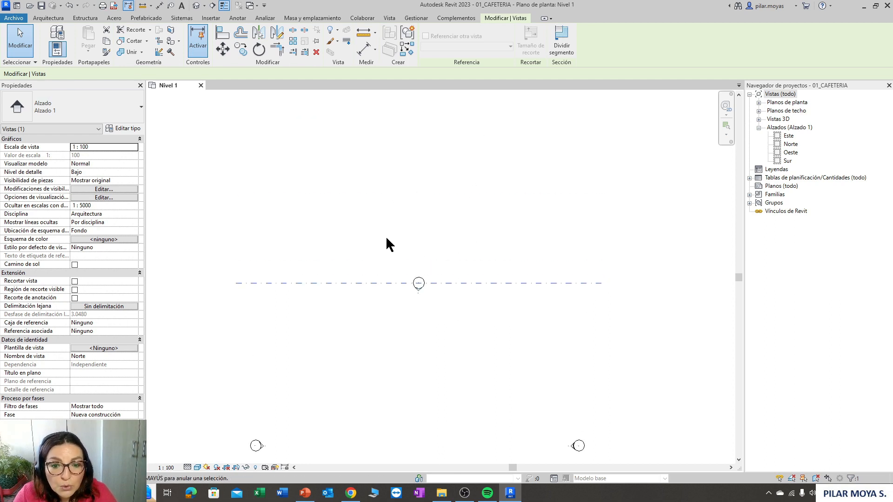
pyautogui.middleClick(466, 271)
pyautogui.middleClick(466, 271)
pyautogui.click(467, 226)
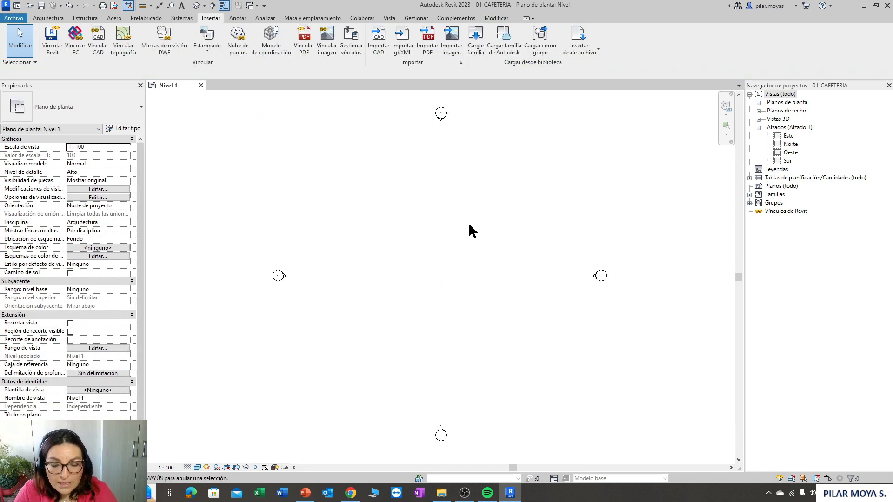
# Try importing CAFETERIA.dwg into Nivel 1 again with metro units and Automático - Centro a centro positioning, and delete the placed drawing.
pyautogui.click(379, 49)
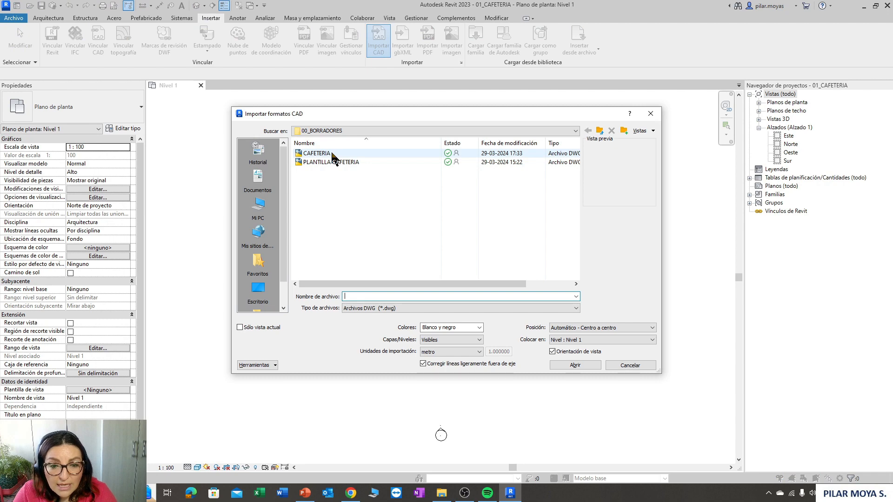
pyautogui.click(332, 154)
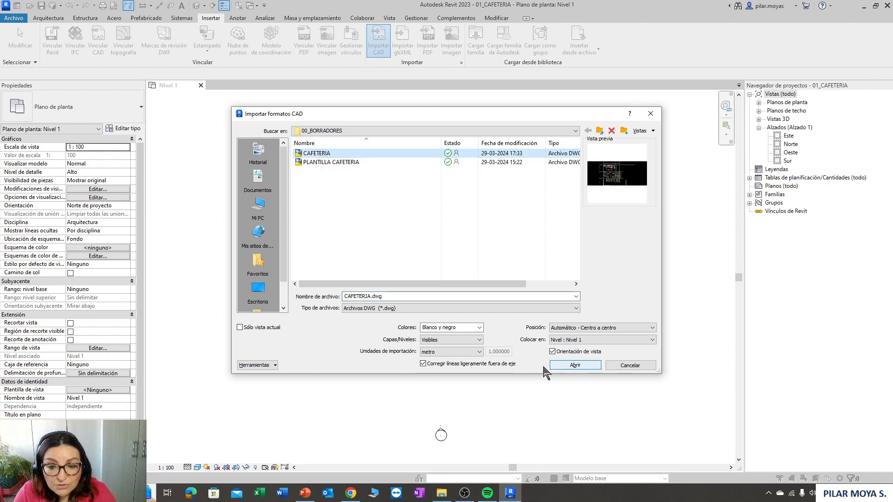
pyautogui.click(573, 366)
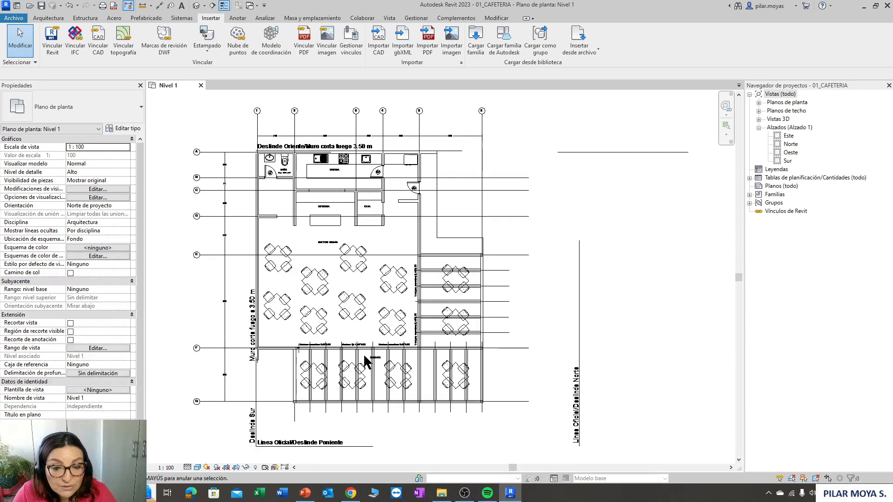
pyautogui.scroll(8, 366, 354)
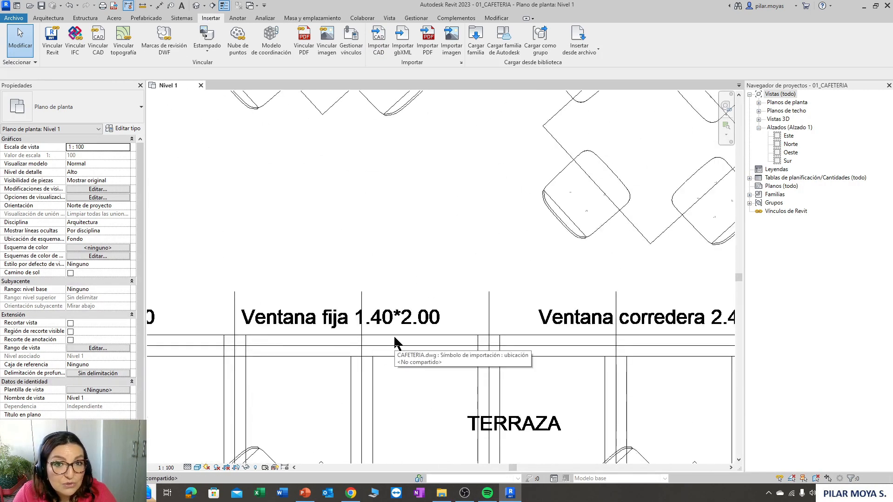
pyautogui.scroll(-8, 394, 340)
pyautogui.click(437, 229)
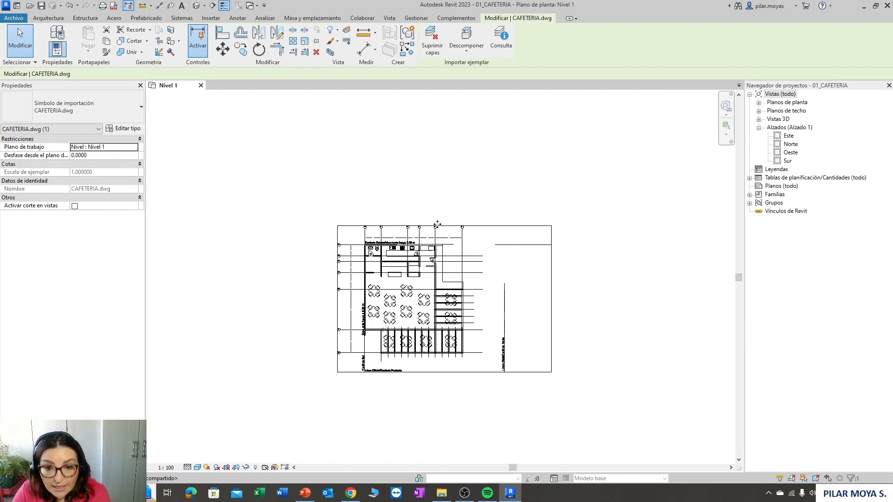
pyautogui.press('Delete')
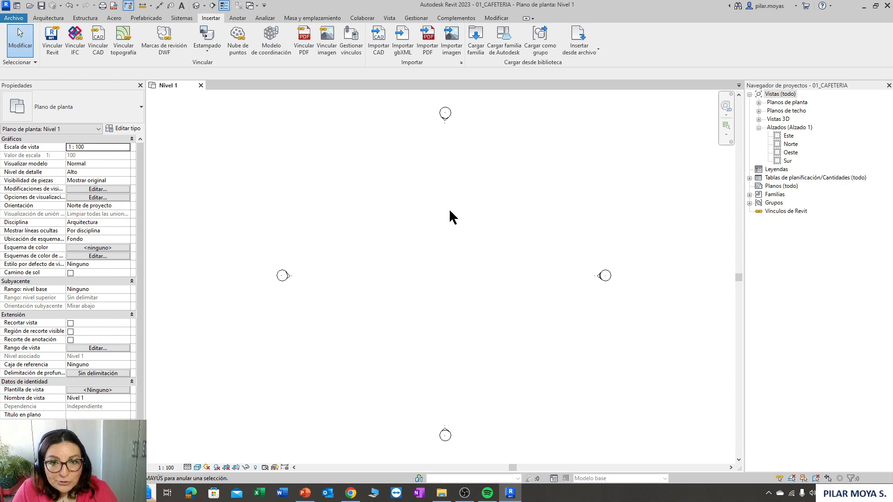
# Import PLANTILLA CAFETERIA.dwg into Nivel 1 in Blanco y negro, with visible layers, metro units and Automático - Centro a centro positioning.
pyautogui.click(379, 46)
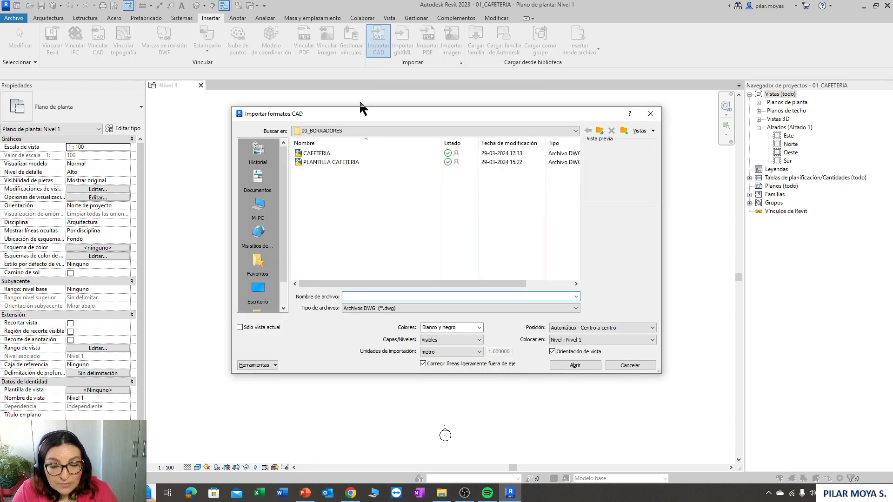
pyautogui.click(321, 163)
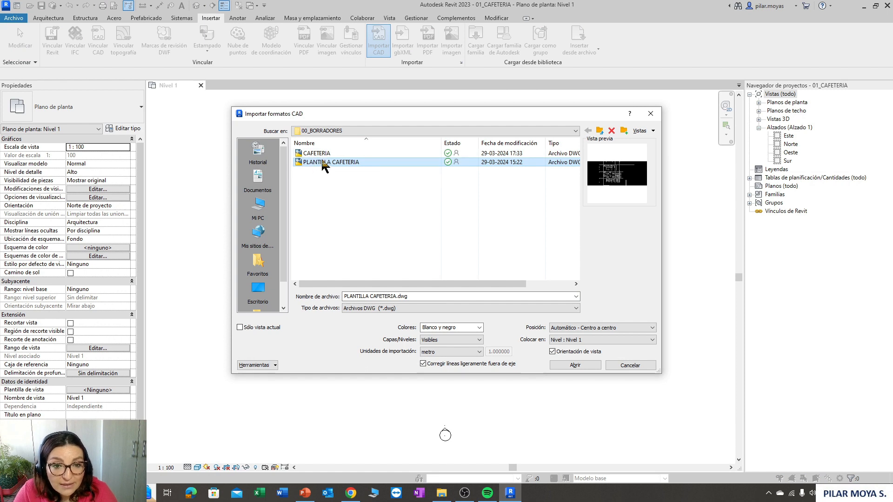
pyautogui.click(453, 344)
pyautogui.click(452, 341)
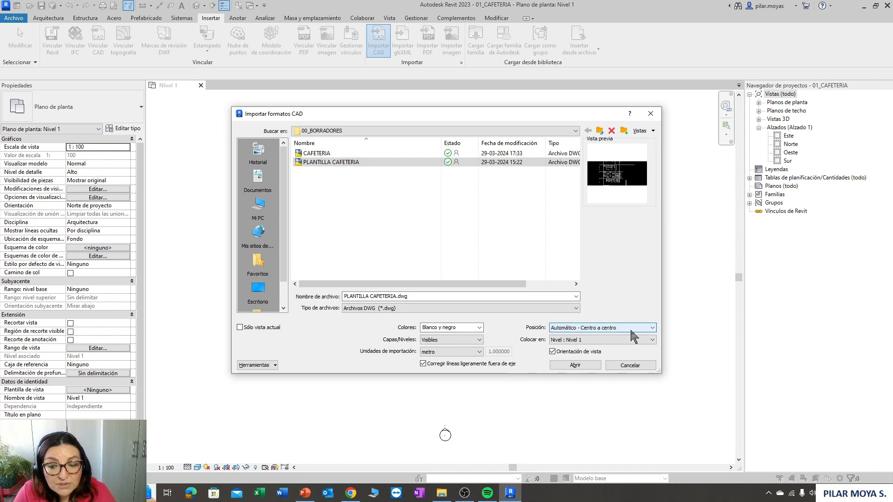
pyautogui.click(575, 365)
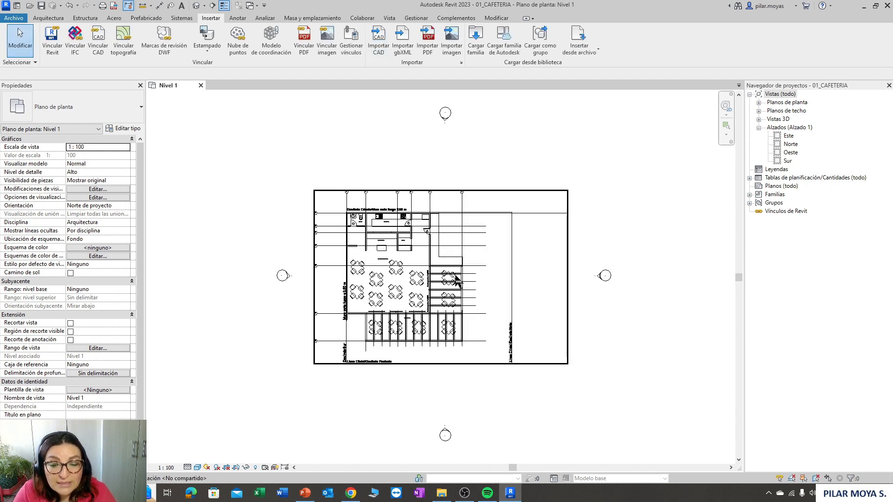
# Check which elevation views the markers around the imported PLANTILLA CAFETERIA drawing belong to.
pyautogui.click(449, 112)
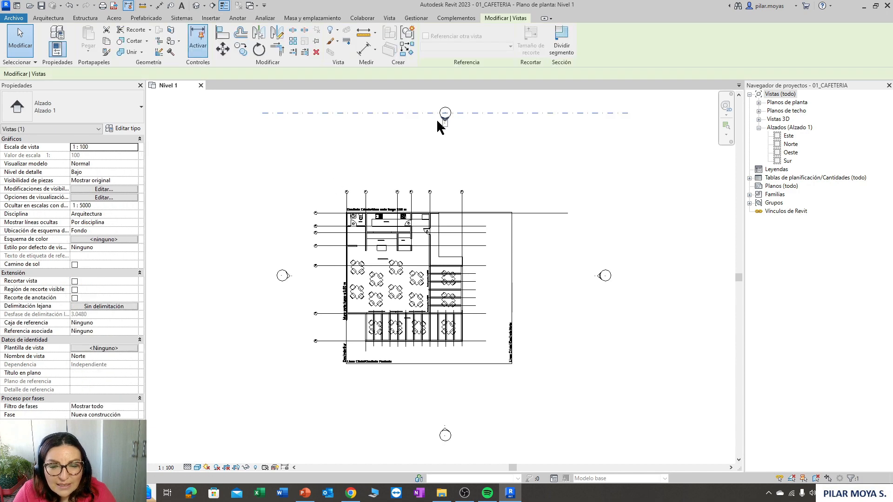
pyautogui.click(603, 276)
pyautogui.click(448, 434)
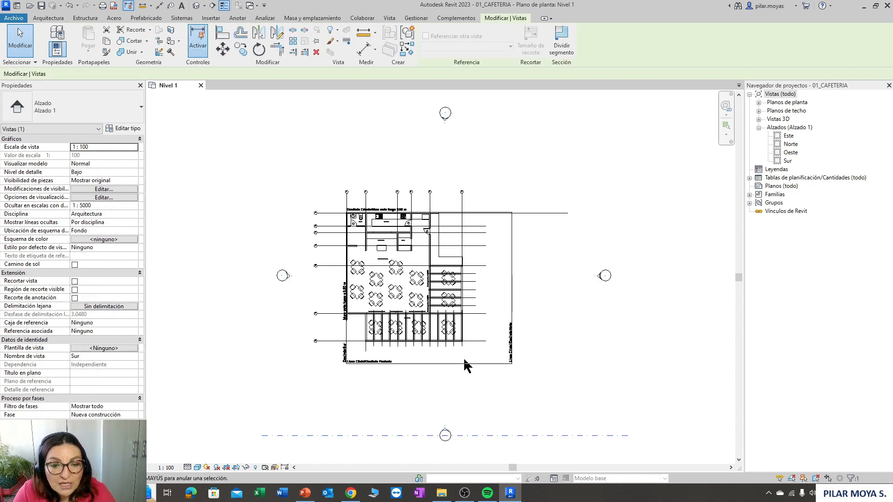
pyautogui.press('Escape')
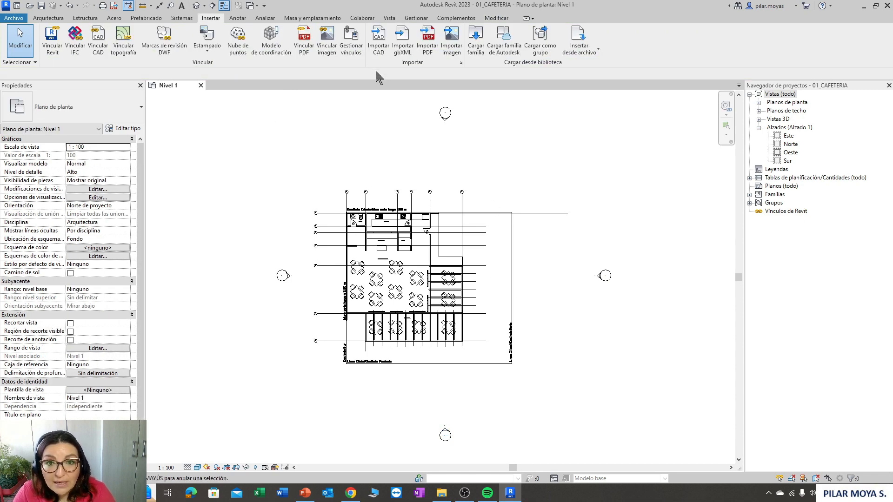
# Delete the placed PLANTILLA CAFETERIA drawing and import it again into Nivel 1 with Automático - Centro a centro positioning.
pyautogui.click(459, 215)
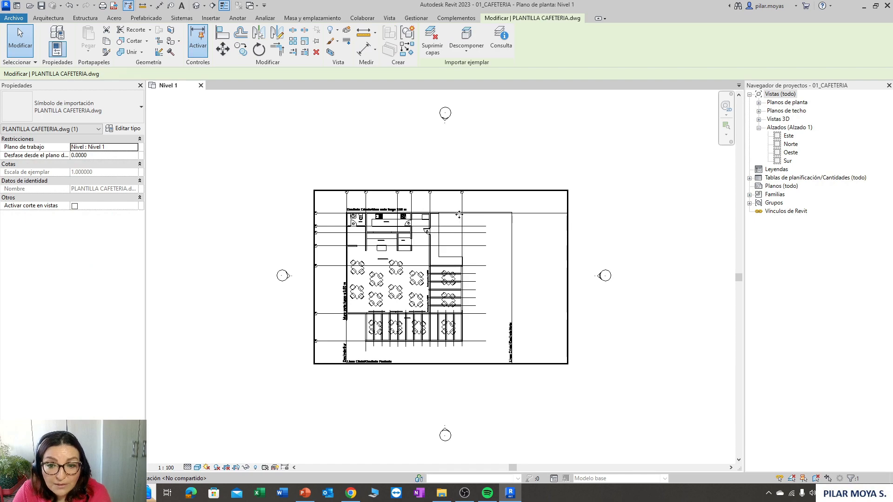
pyautogui.press('Delete')
pyautogui.click(378, 47)
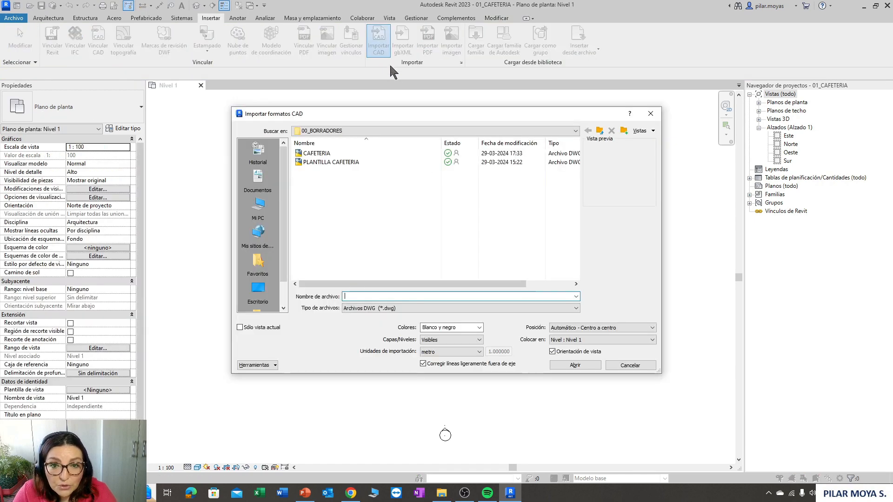
pyautogui.click(334, 162)
pyautogui.click(593, 332)
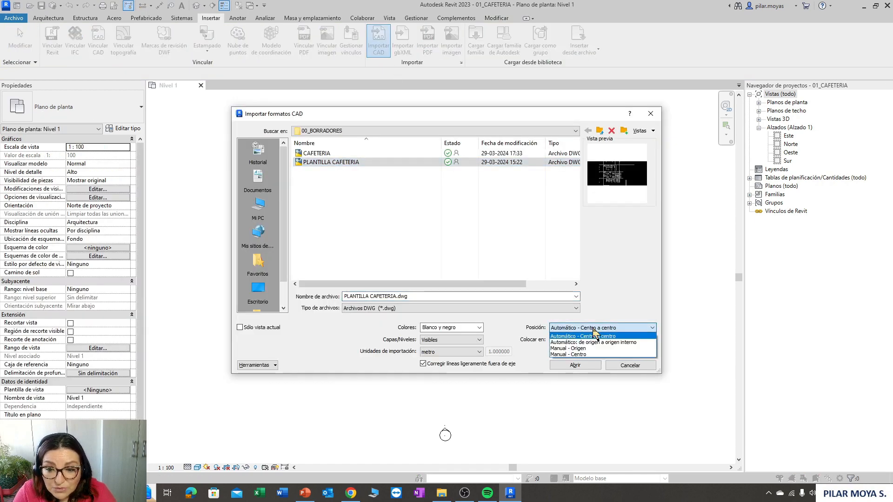
pyautogui.click(593, 332)
pyautogui.click(574, 366)
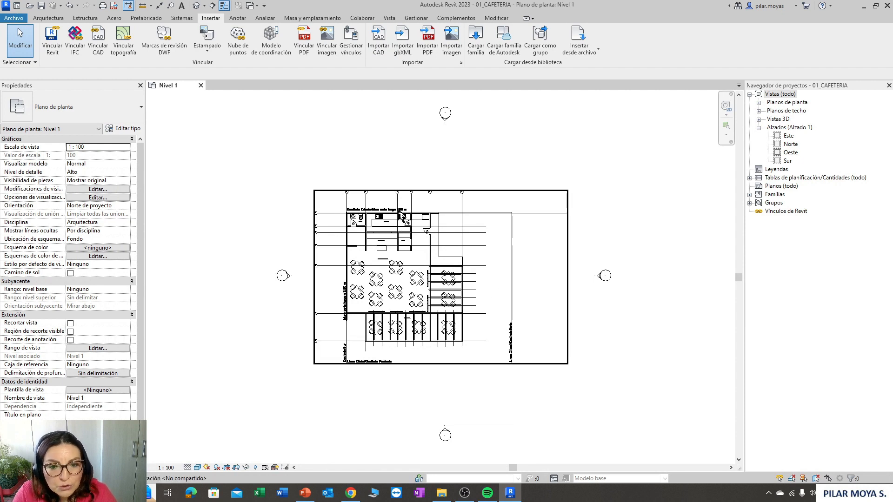
# Change the selection colour to Azul in the graphics options, and deselect the imported PLANTILLA CAFETERIA drawing.
pyautogui.click(430, 191)
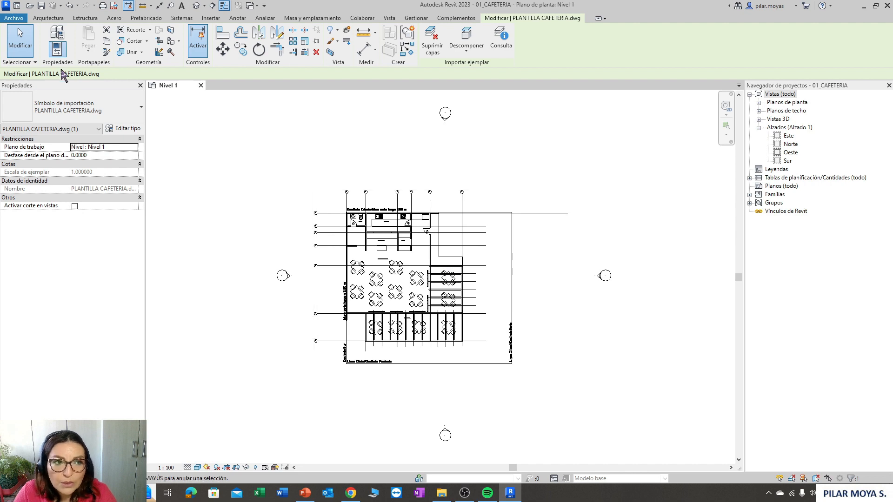
pyautogui.click(16, 19)
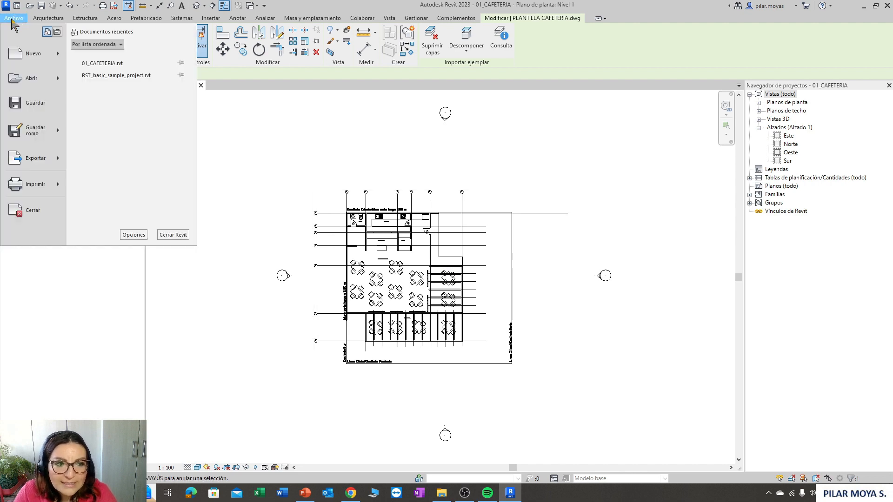
pyautogui.click(132, 235)
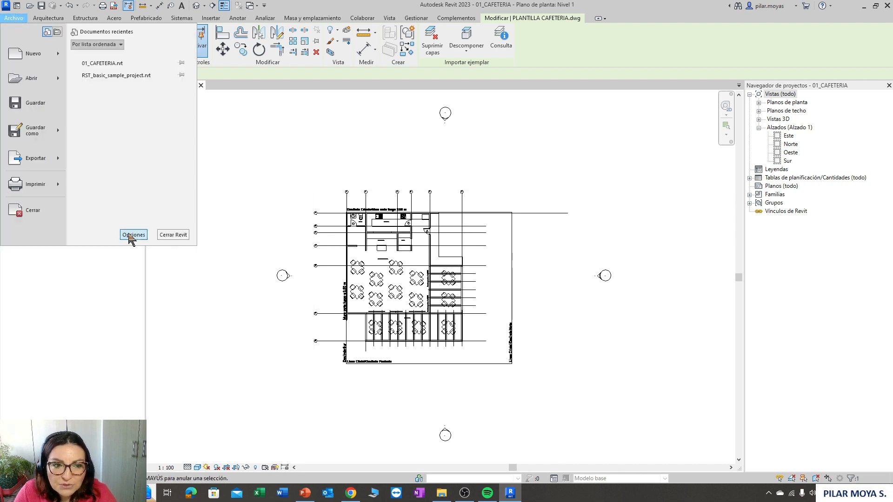
pyautogui.click(362, 120)
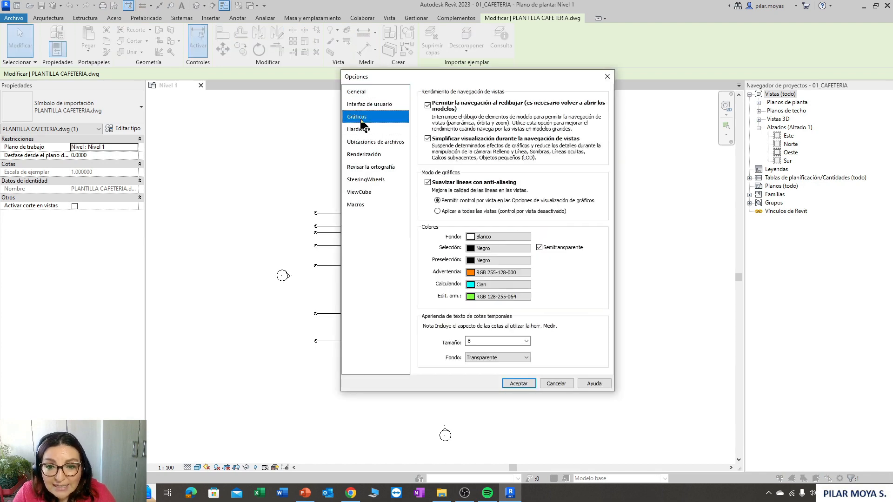
pyautogui.moveTo(497, 77); pyautogui.dragTo(635, 91)
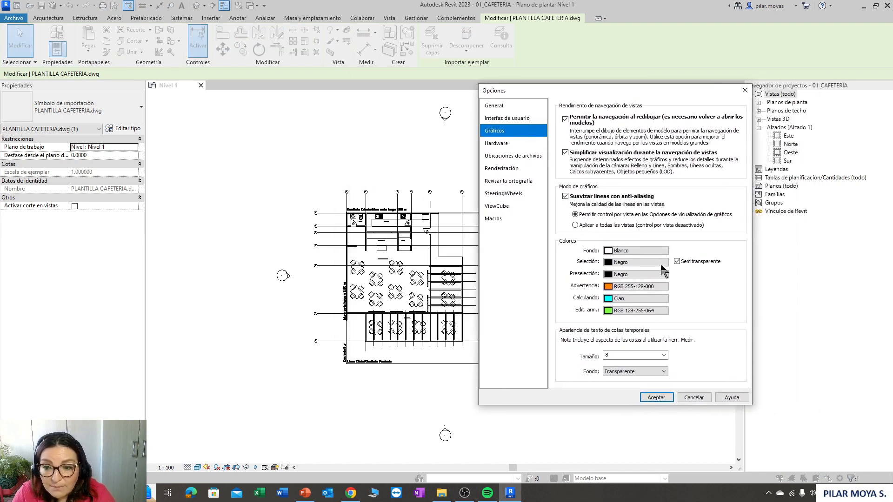
pyautogui.click(651, 251)
pyautogui.click(720, 158)
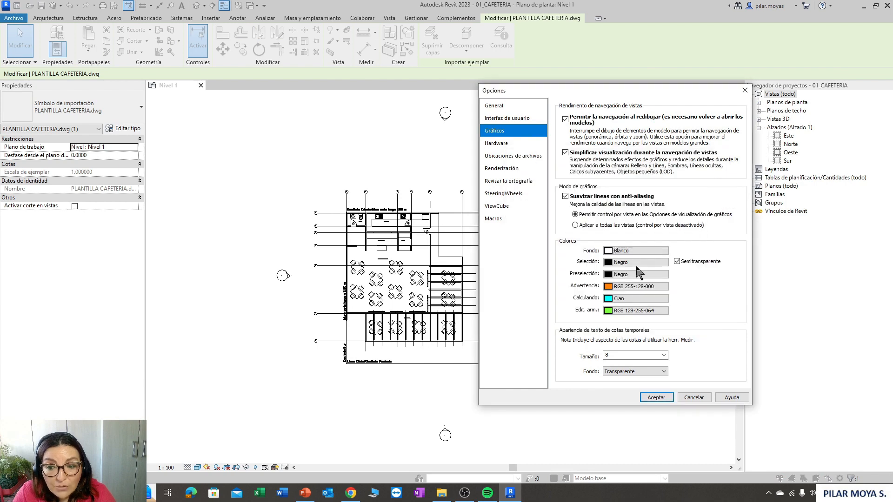
pyautogui.click(626, 264)
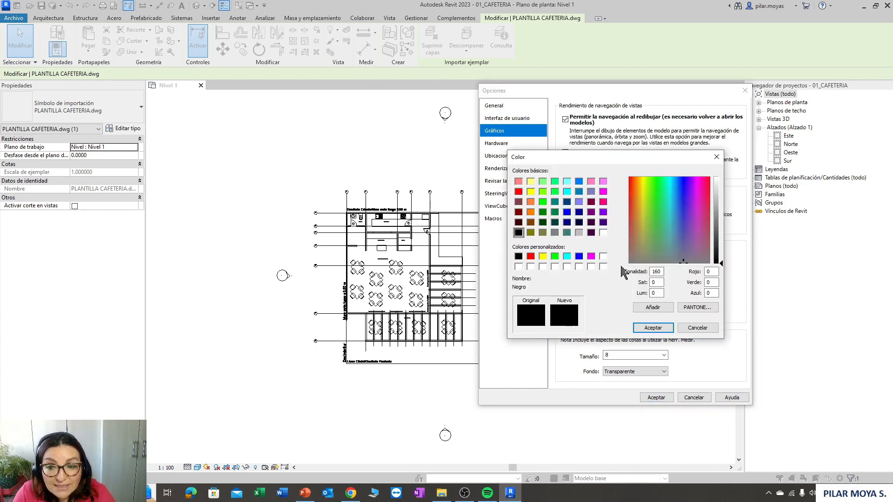
pyautogui.click(580, 256)
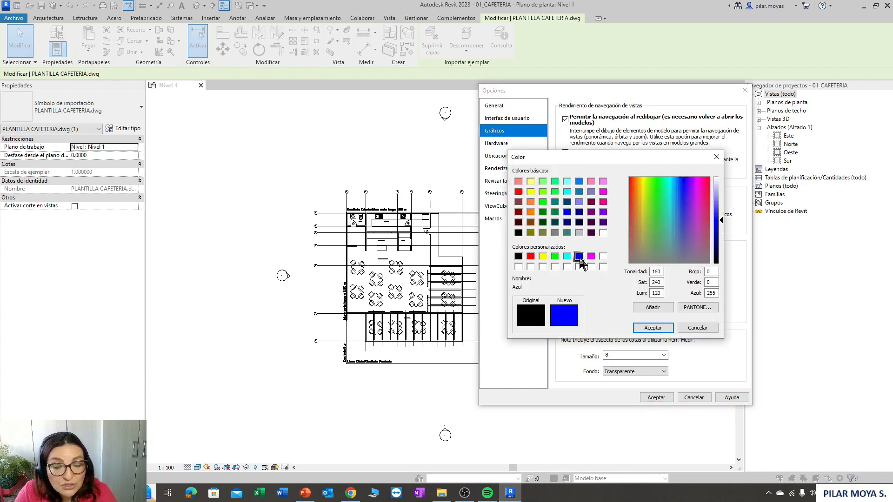
pyautogui.click(651, 328)
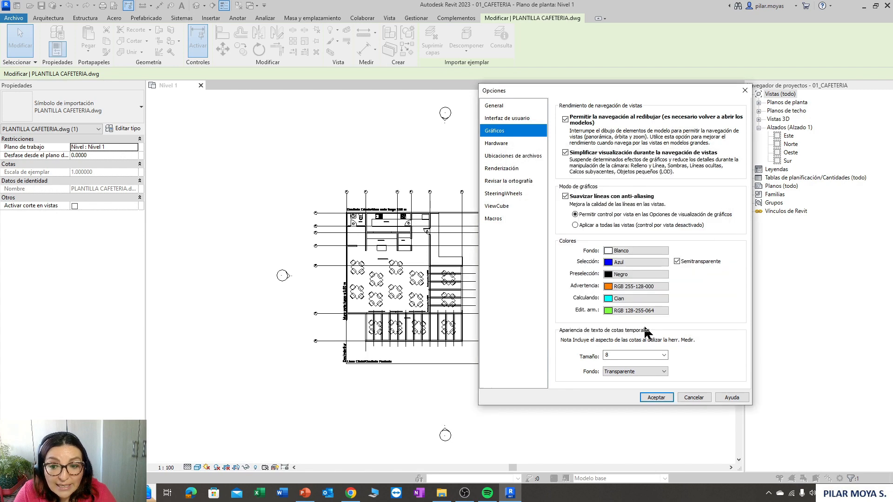
pyautogui.click(656, 398)
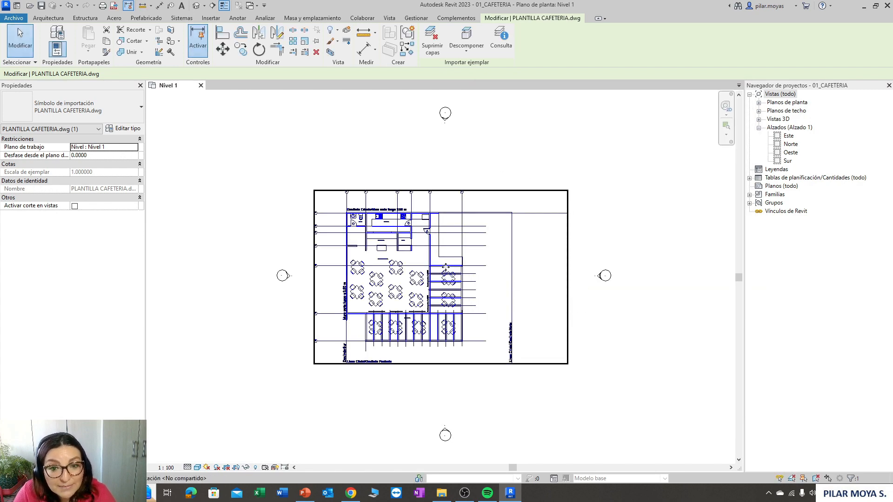
pyautogui.press('Escape')
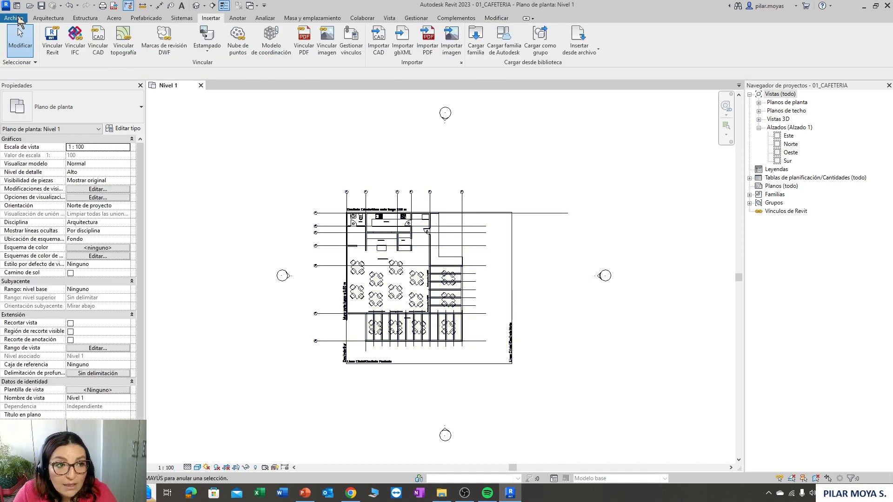
# Change the preselection colour to Rojo in the graphics options, and try the highlighting on the imported PLANTILLA CAFETERIA drawing.
pyautogui.click(18, 17)
pyautogui.click(134, 237)
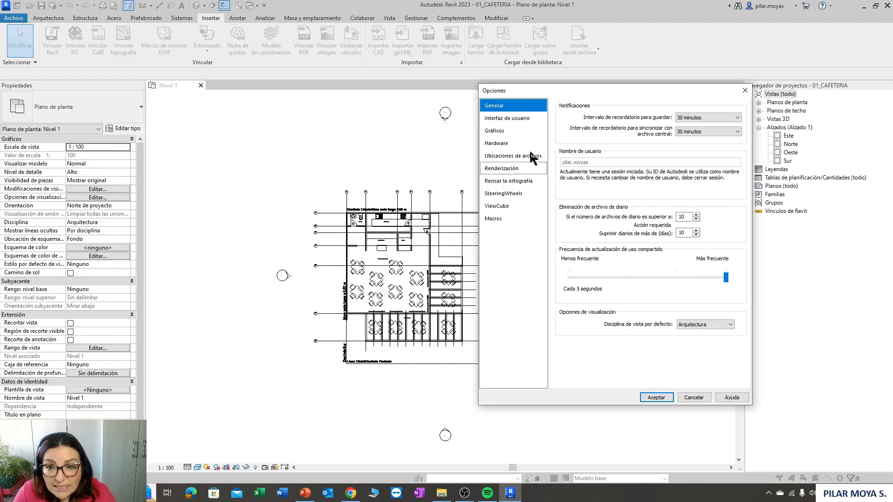
pyautogui.click(495, 130)
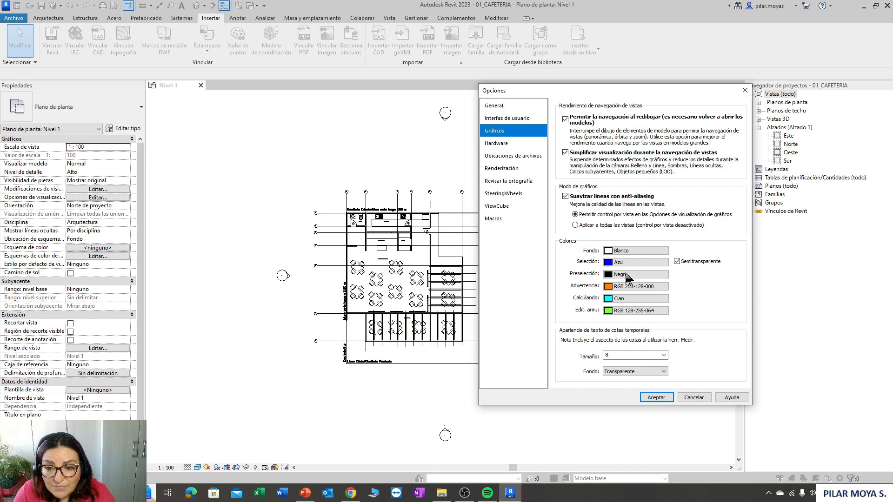
pyautogui.click(628, 277)
pyautogui.click(531, 256)
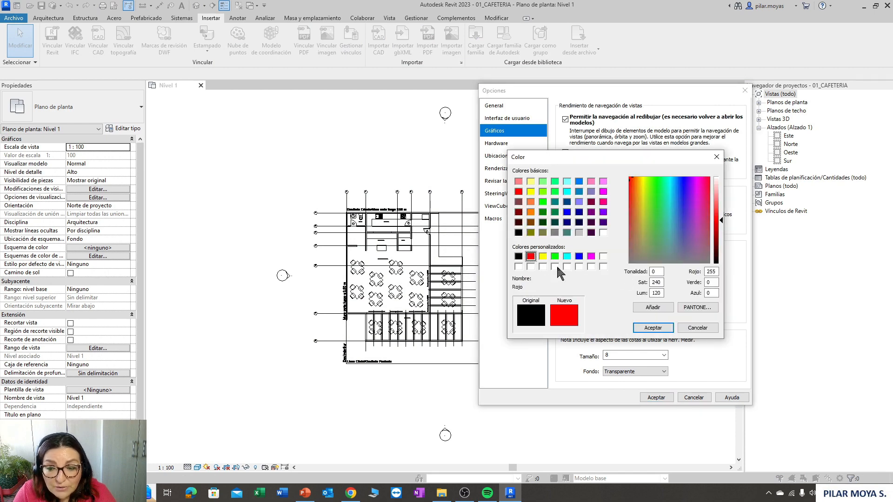
pyautogui.click(653, 327)
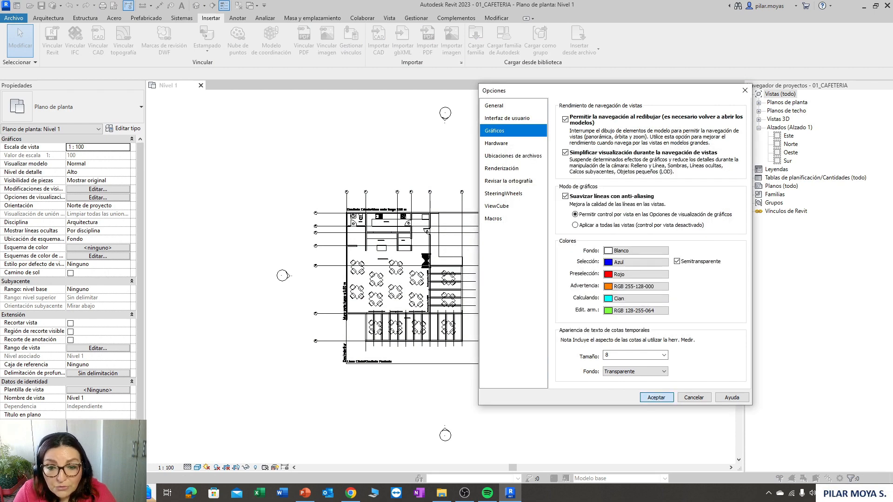
pyautogui.click(656, 398)
pyautogui.click(433, 263)
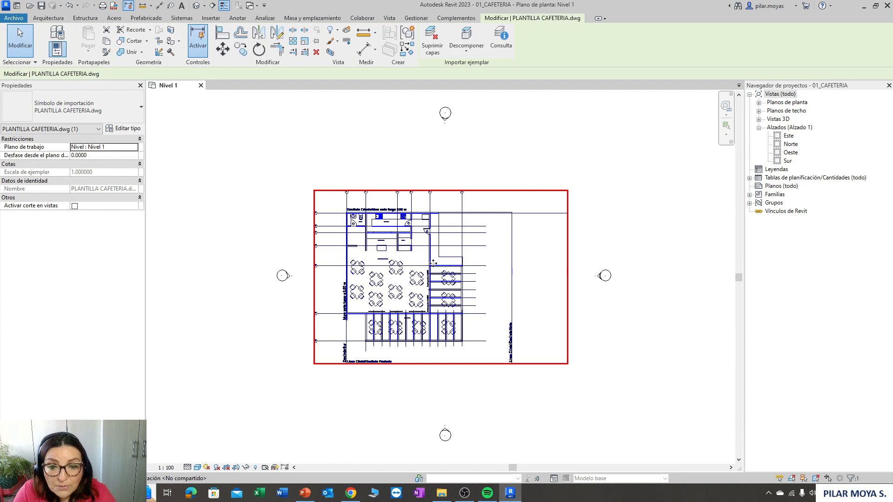
pyautogui.click(506, 198)
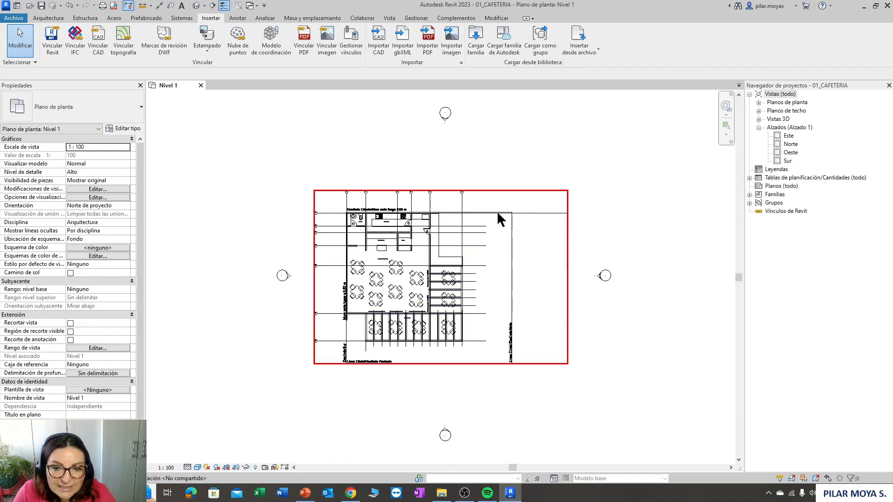
pyautogui.click(497, 210)
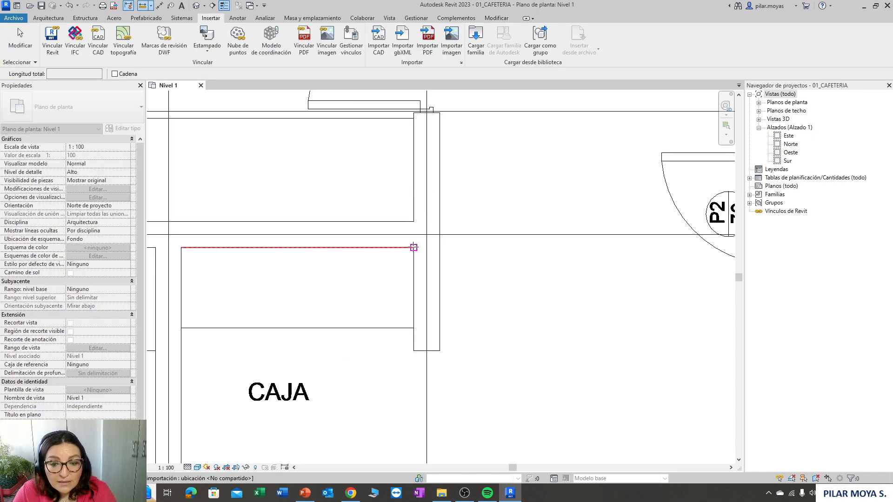
# Measure the thickness of the horizontal wall above the CAJA area between its two facing corner endpoints.
pyautogui.click(413, 247)
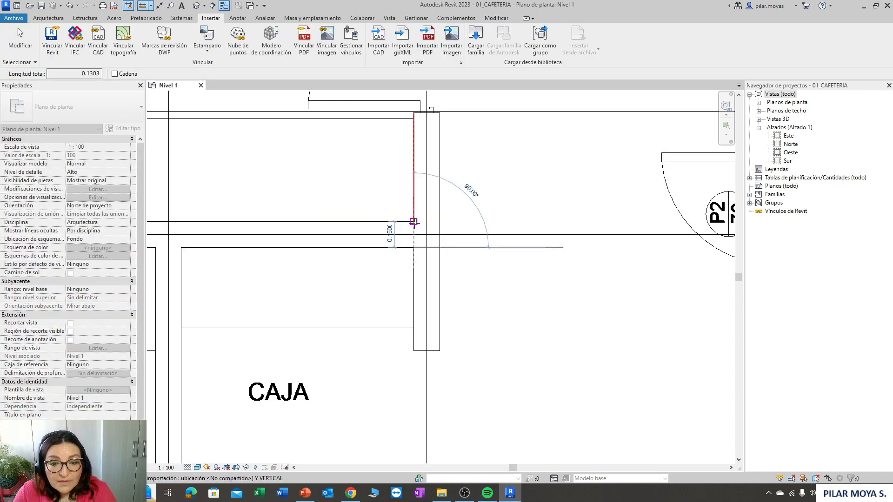
pyautogui.scroll(2, 414, 221)
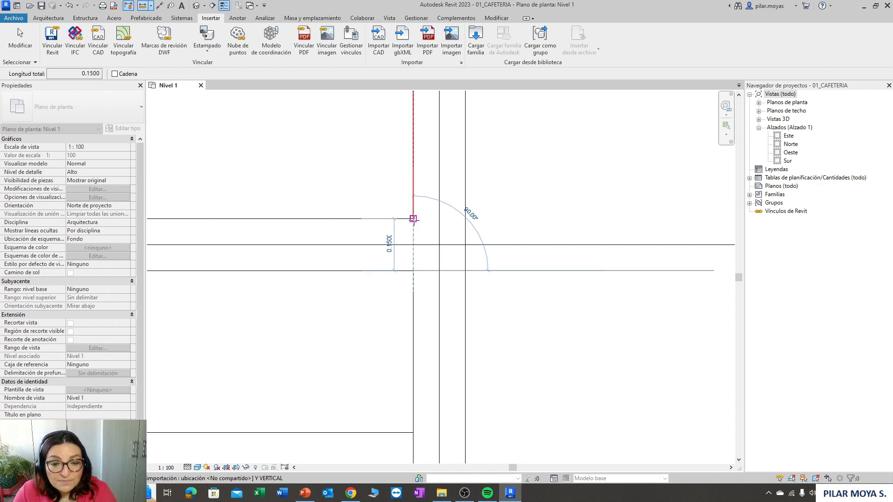
pyautogui.press('Escape')
pyautogui.press('Escape')
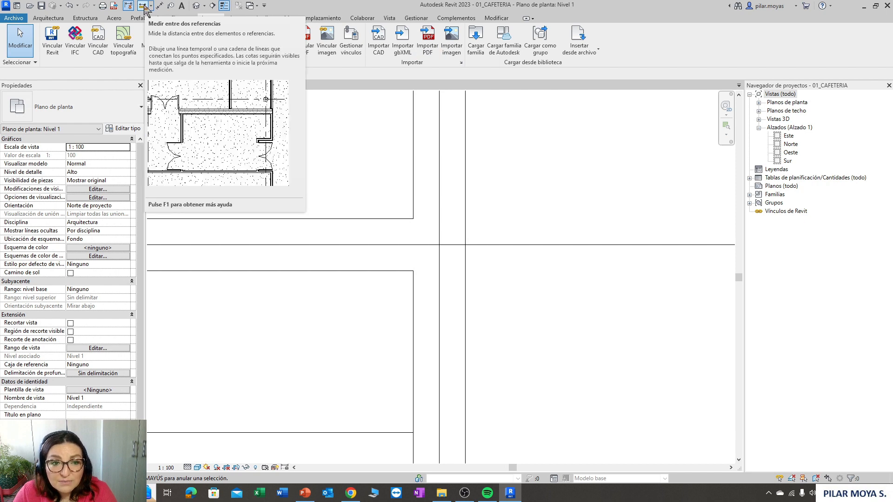
# Repeat the thickness measurement of the wall above CAJA with Medir entre dos referencias, and leave the measuring tool.
pyautogui.click(497, 18)
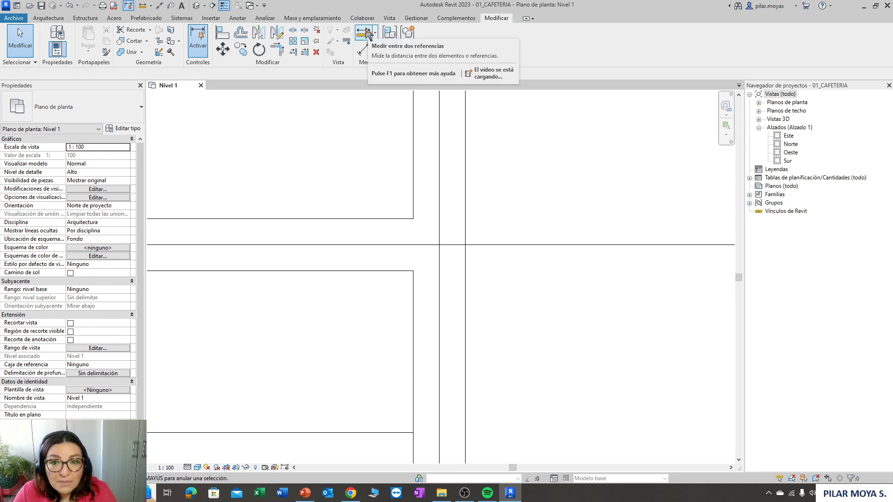
pyautogui.click(367, 34)
pyautogui.click(413, 271)
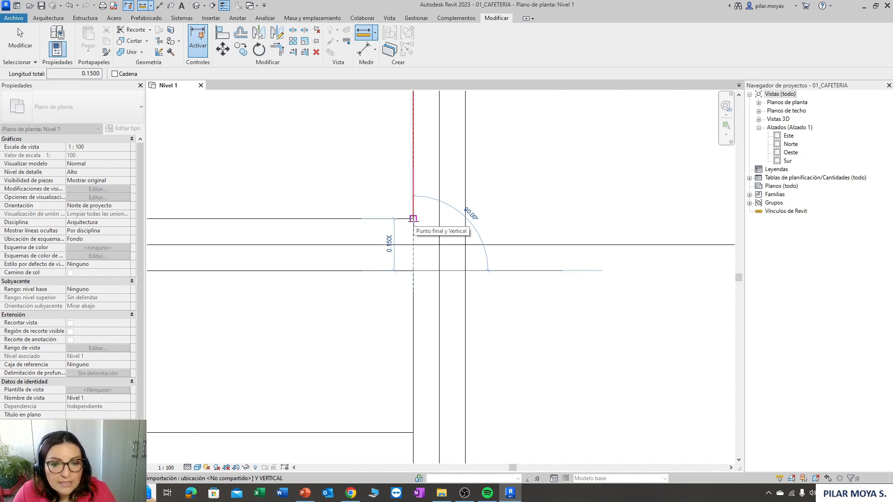
pyautogui.press('Escape')
pyautogui.press('Escape')
# Delete the placed PLANTILLA CAFETERIA drawing from Nivel 1 and choose PLANTILLA CAFETERIA.dwg for a new CAD import.
pyautogui.press('z')
pyautogui.press('f')
pyautogui.click(428, 227)
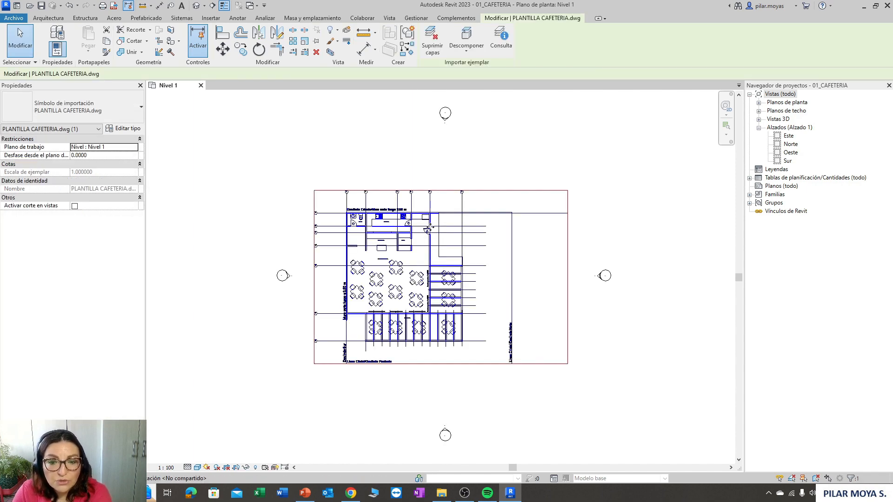
pyautogui.press('Delete')
pyautogui.click(211, 18)
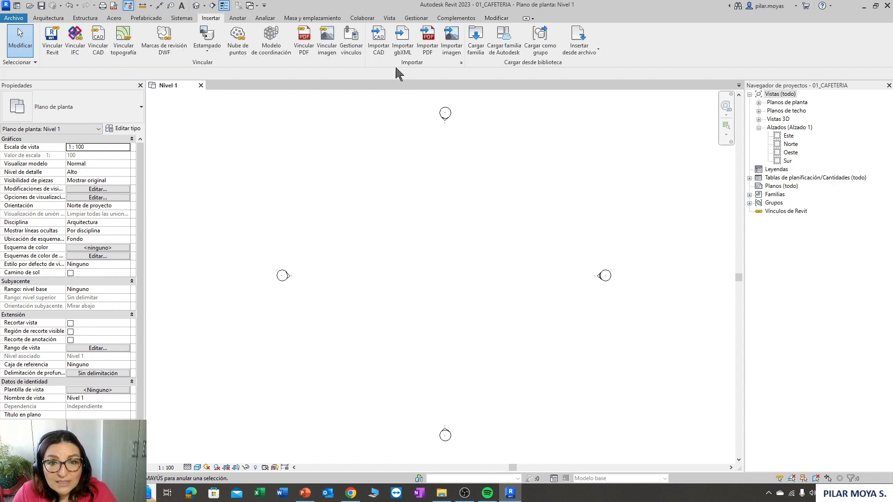
pyautogui.click(378, 46)
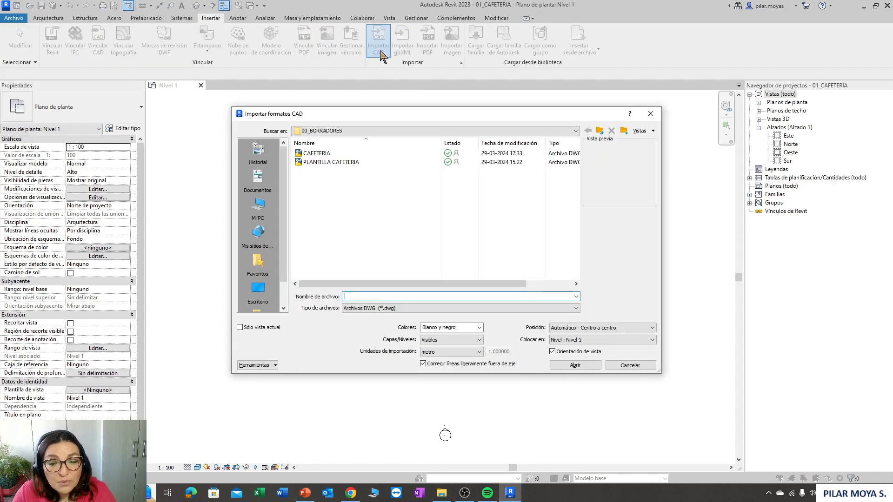
pyautogui.click(336, 162)
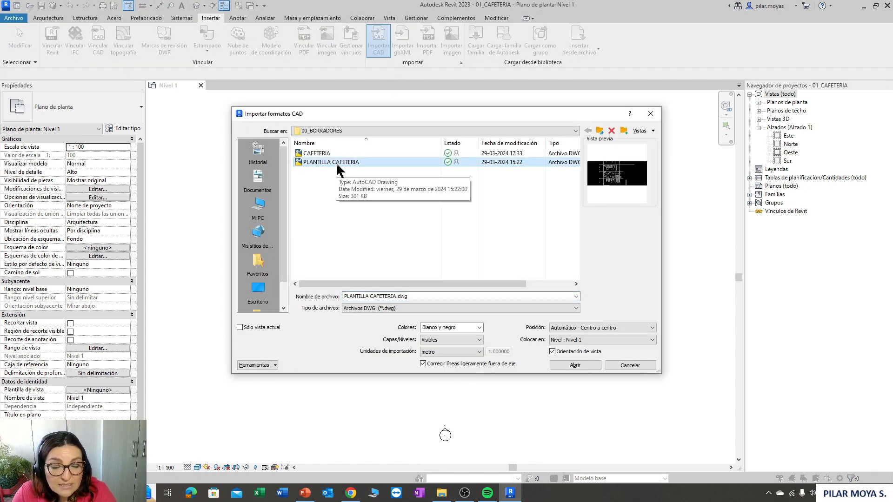